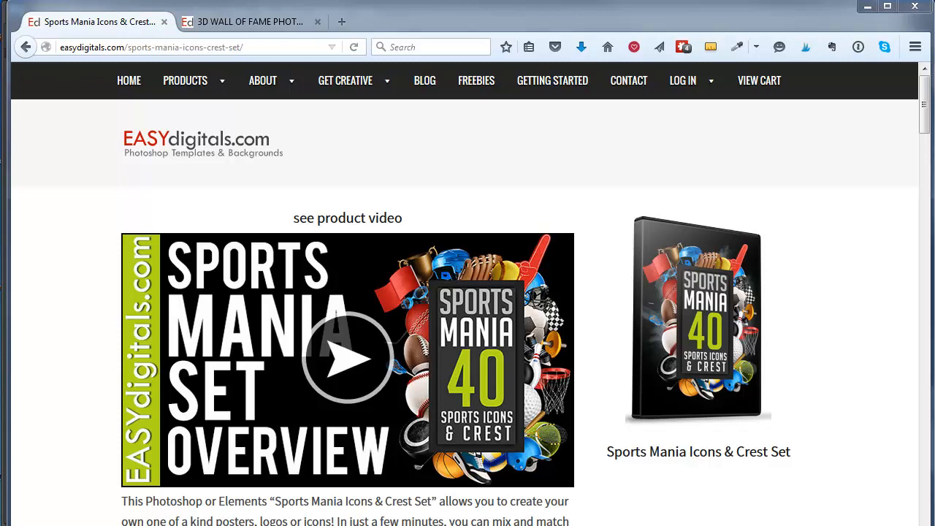
- Switch to the 3D Wall of Fame product page and scroll through its stadium backgrounds
click(186, 20)
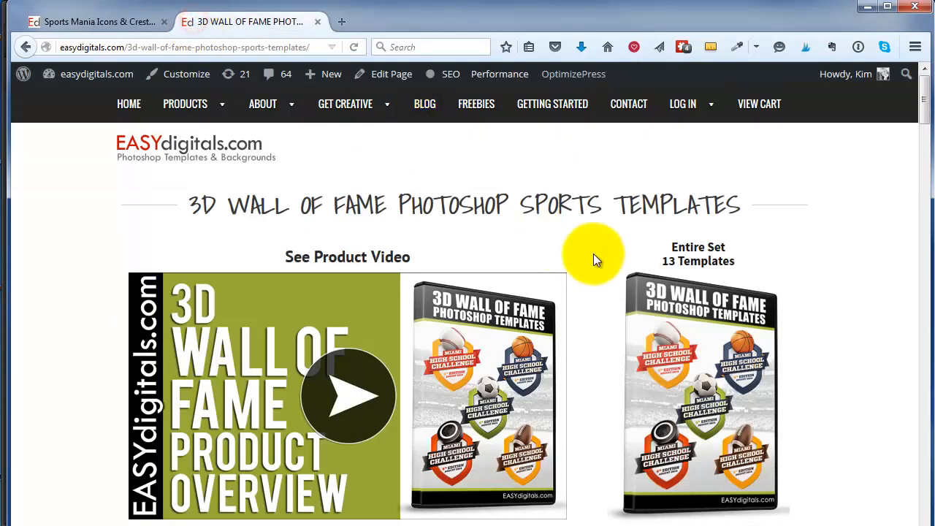
scroll(596, 259, down, 2)
scroll(599, 264, up, 2)
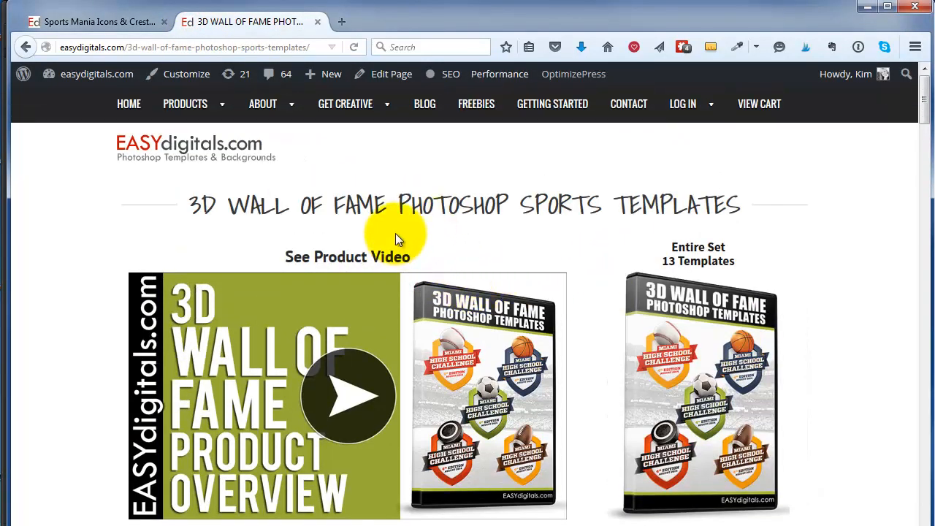
scroll(409, 235, down, 15)
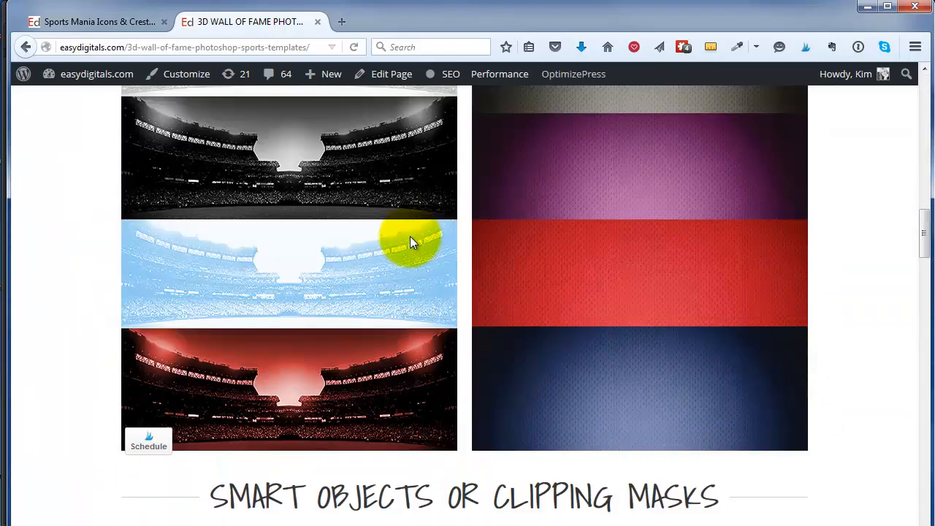
scroll(265, 328, up, 3)
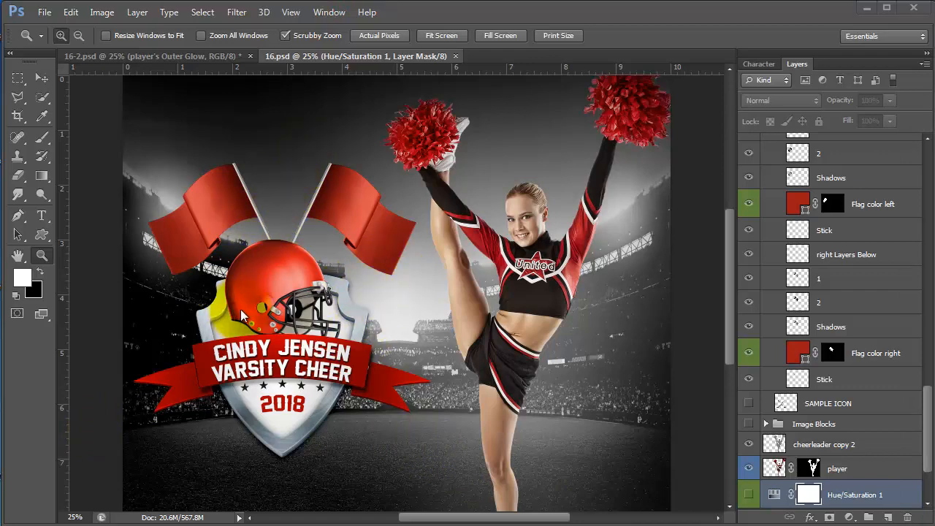
- Bring up 16-2.psd and toggle the cheerleader layer off and on to see the stadium alone
click(252, 56)
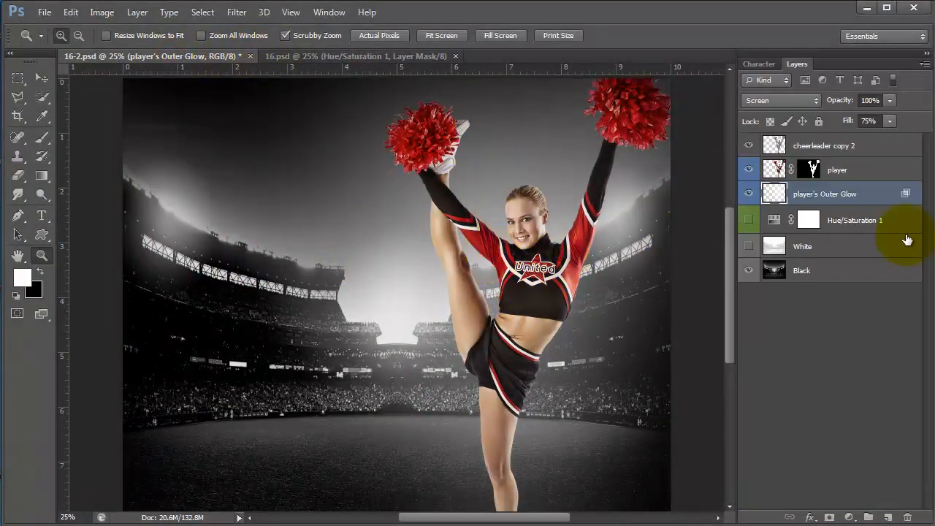
click(749, 170)
click(749, 170)
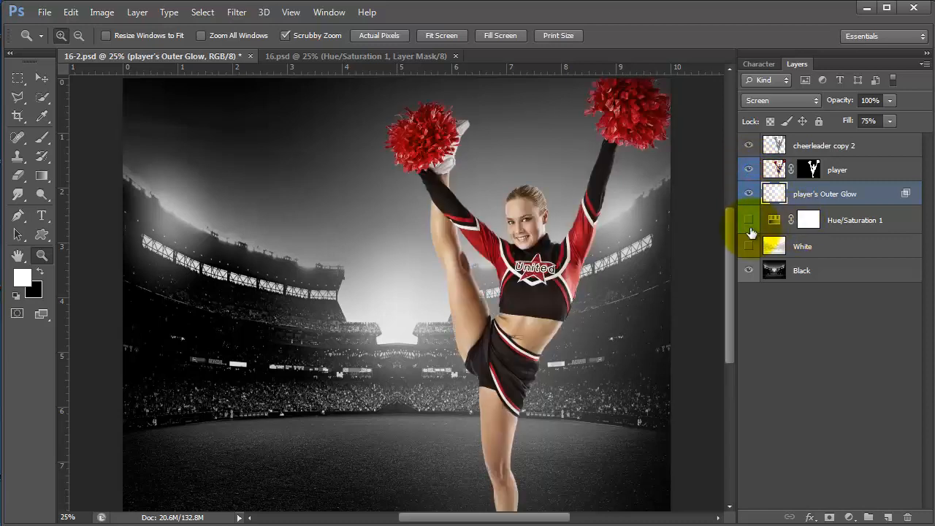
click(748, 220)
click(748, 246)
- Preview the White, red tint and glow layers, leaving them hidden, and select the player's Outer Glow layer
click(845, 246)
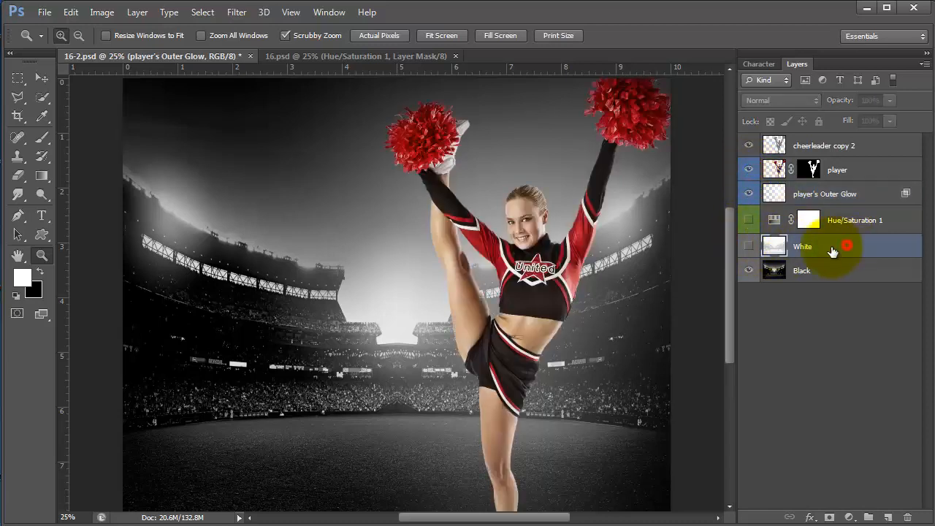
click(749, 247)
click(749, 248)
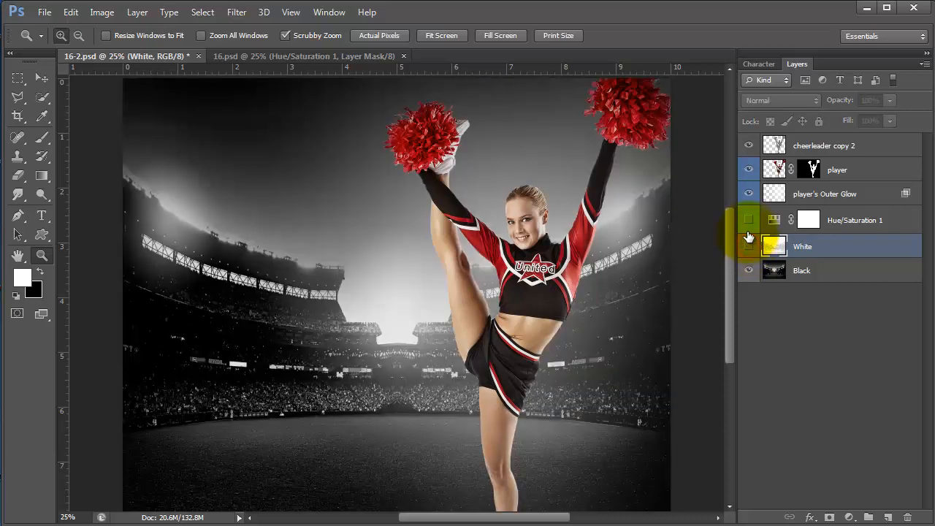
click(748, 221)
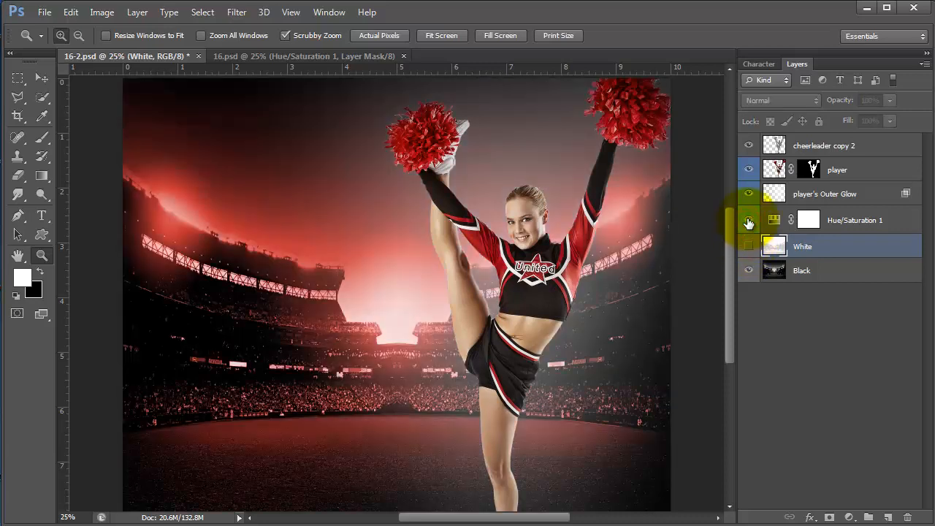
click(749, 221)
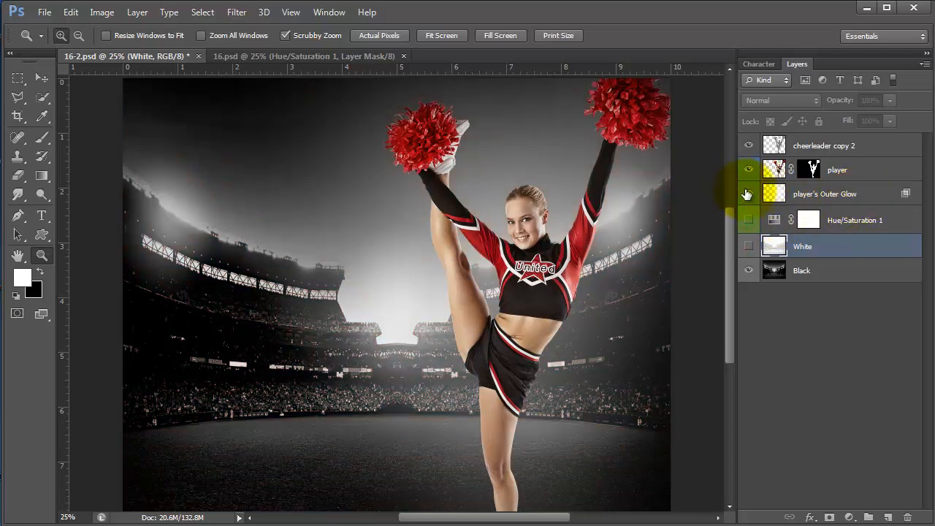
click(749, 194)
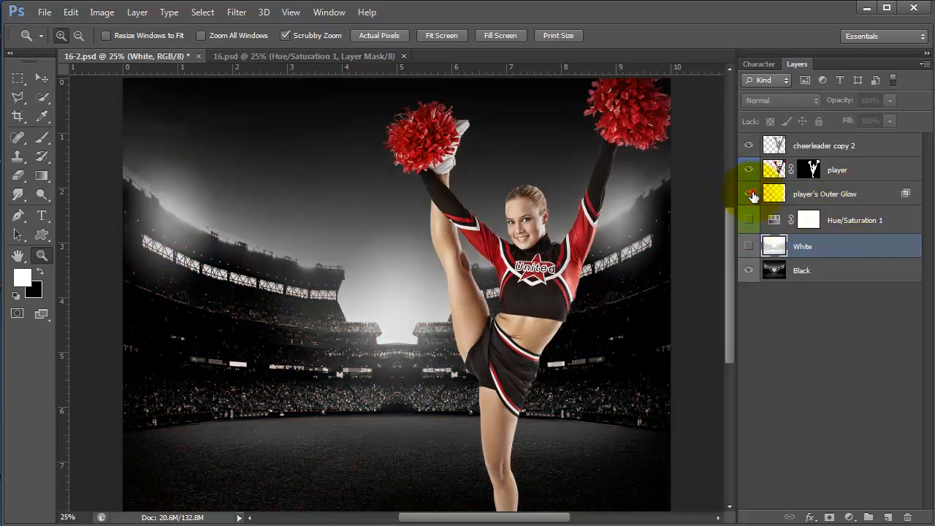
click(749, 193)
click(833, 195)
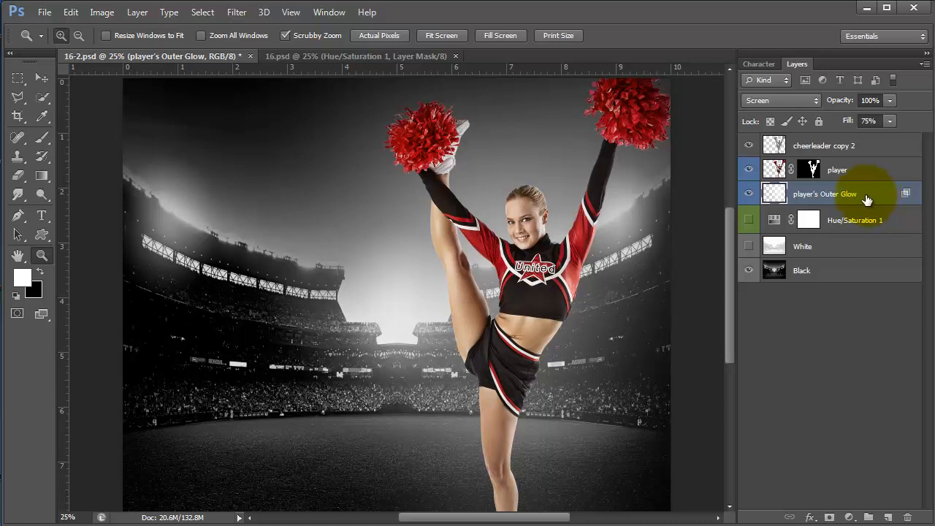
- Open the CREST template from the Sports-Mania-Photoshop folder
click(45, 12)
click(45, 39)
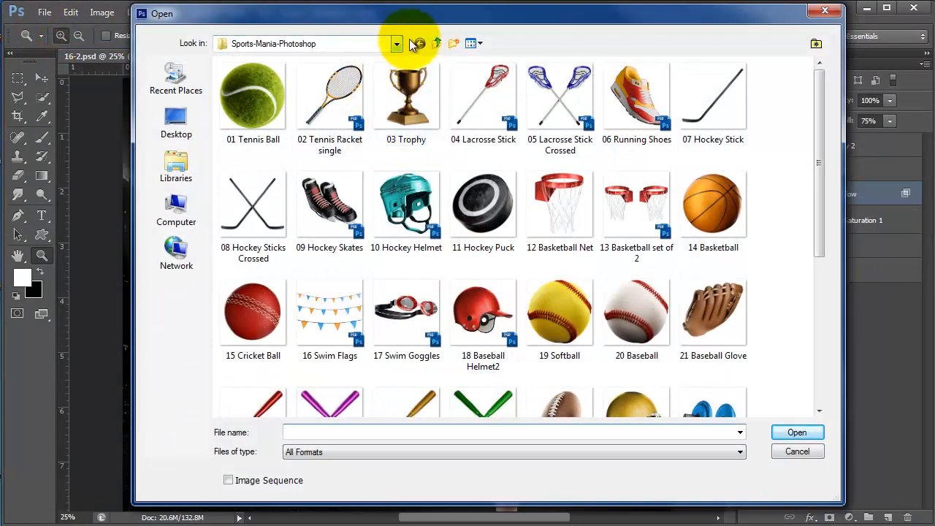
drag(819, 142, 813, 337)
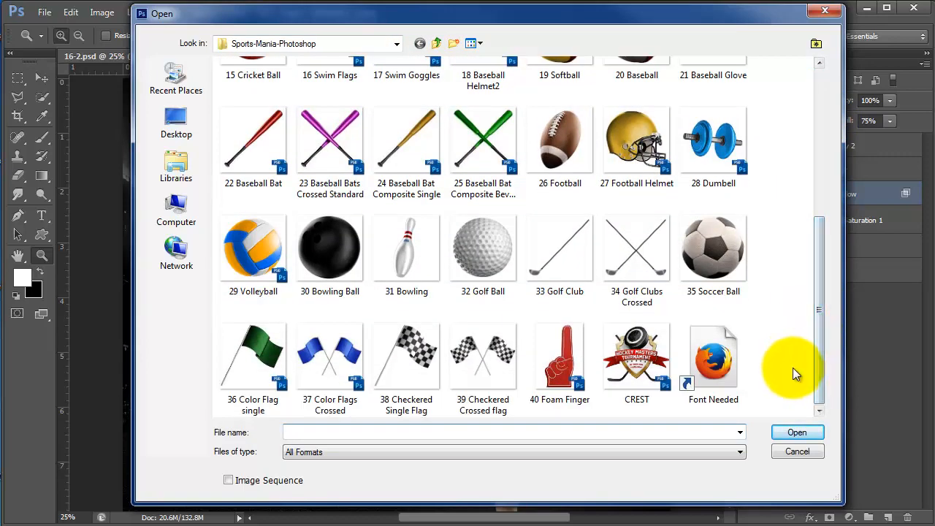
click(708, 355)
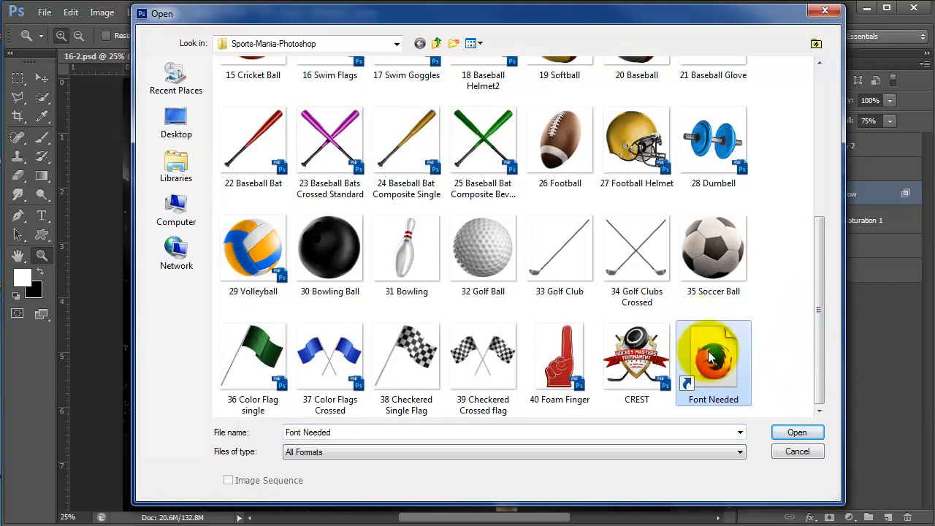
mouse_move(716, 366)
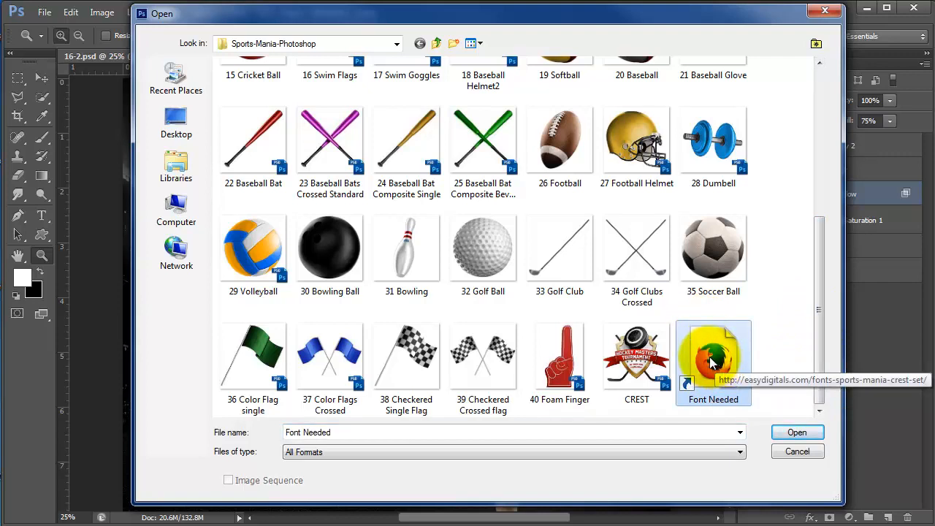
click(635, 358)
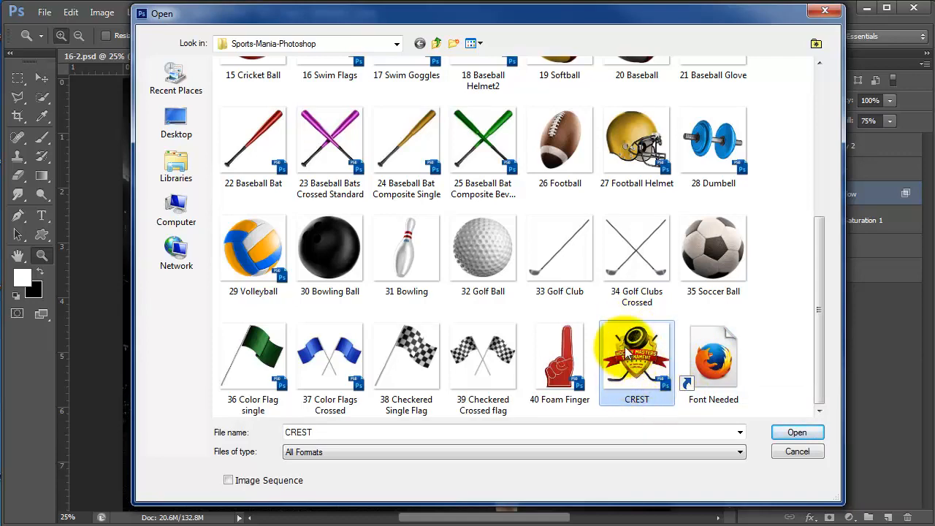
click(795, 432)
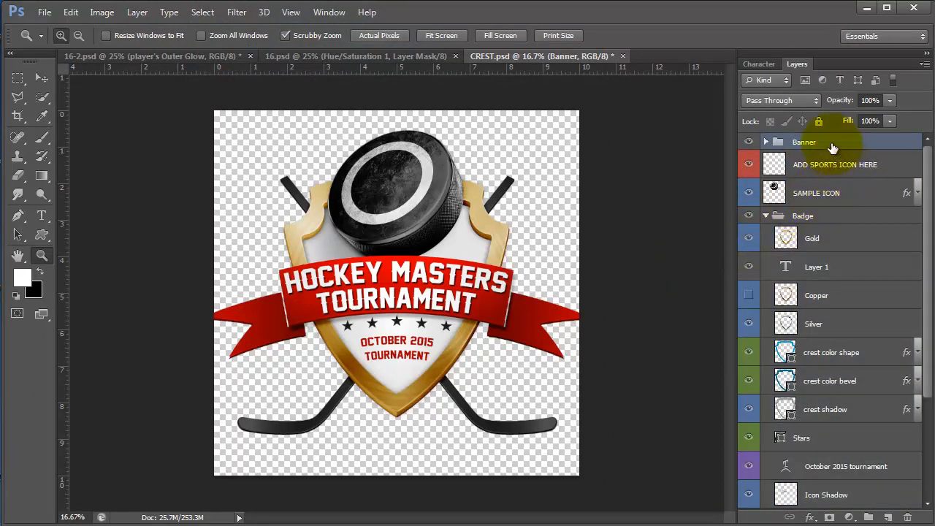
- Select every CREST layer and float the CREST document into its own window beside the poster
scroll(858, 423, down, 1)
scroll(846, 398, up, 1)
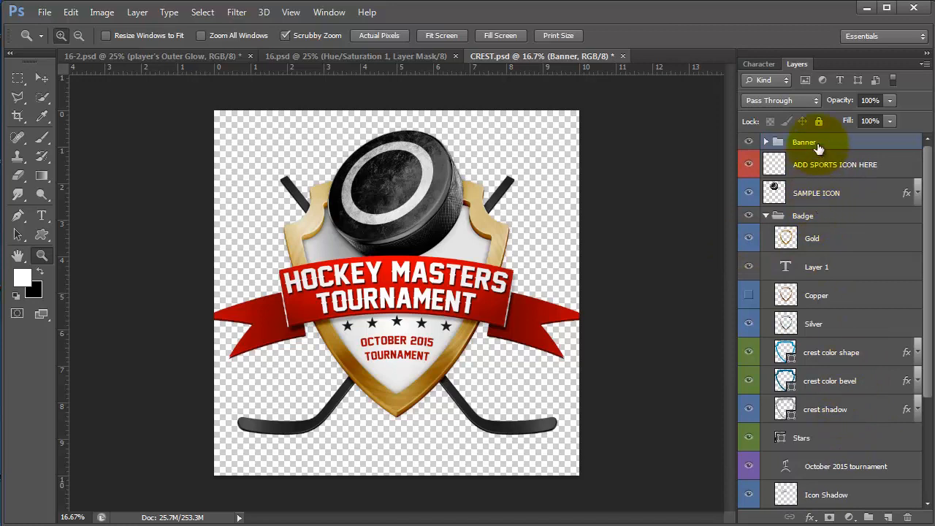
scroll(826, 409, down, 4)
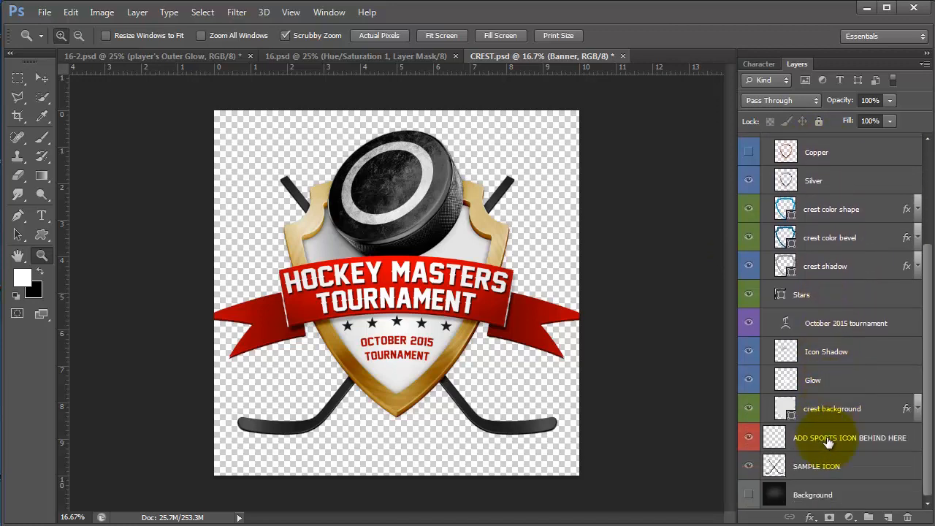
shift+click(829, 467)
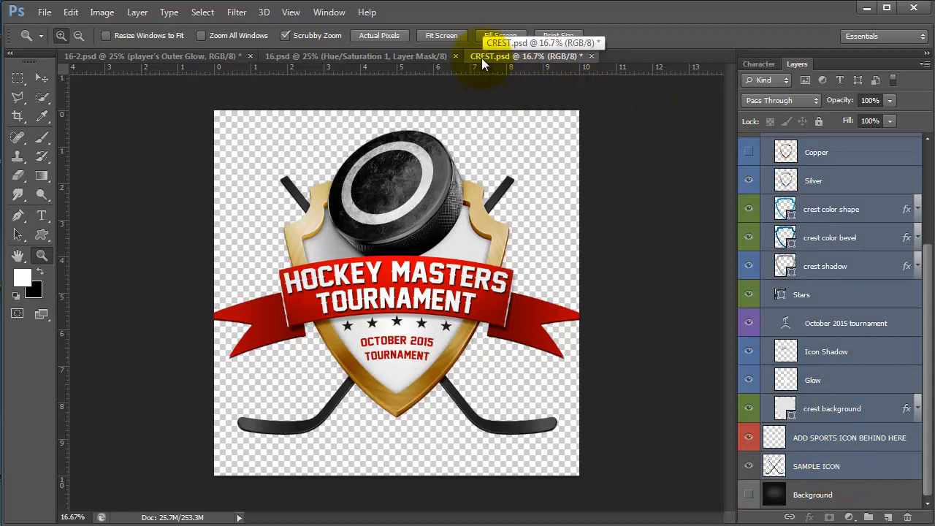
drag(482, 59, 614, 92)
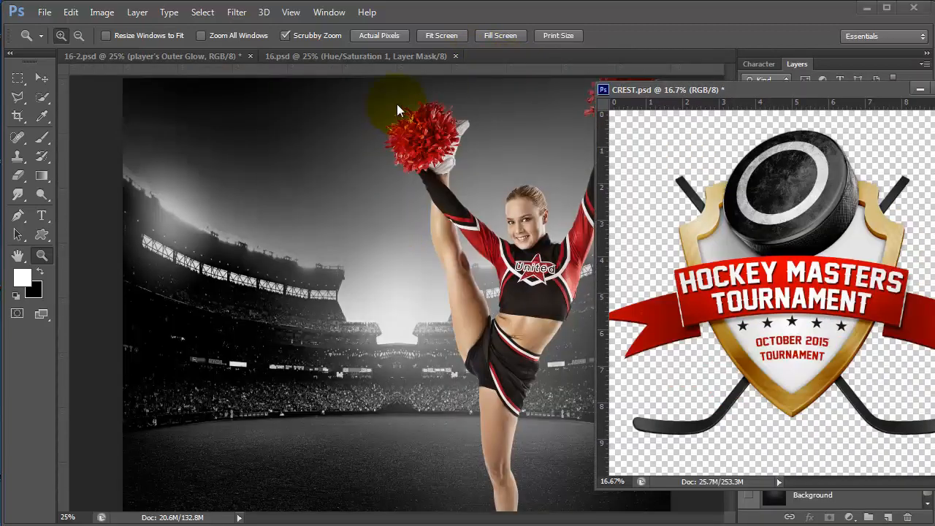
click(436, 8)
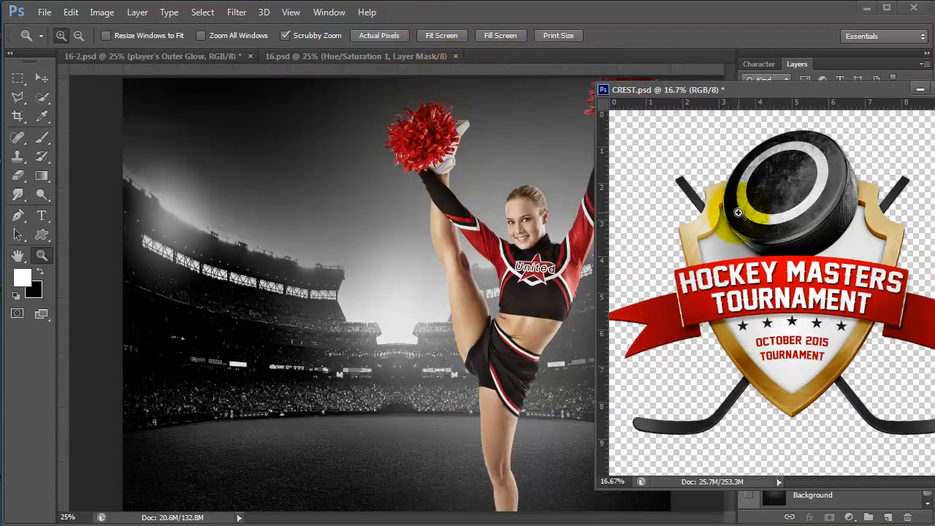
drag(642, 90, 924, 90)
- Drag the selected crest layers into 16-2.psd above the Hue/Saturation 1 layer
click(504, 151)
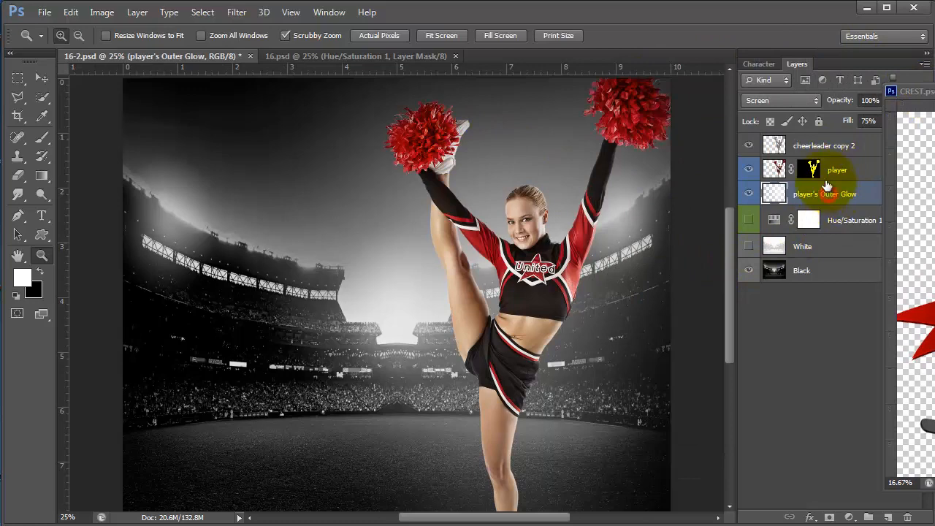
click(809, 220)
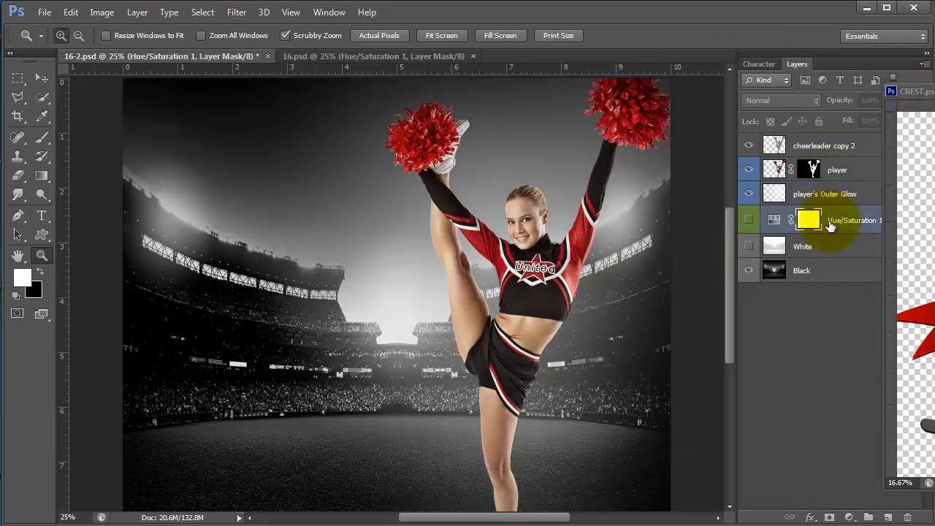
drag(912, 89, 595, 88)
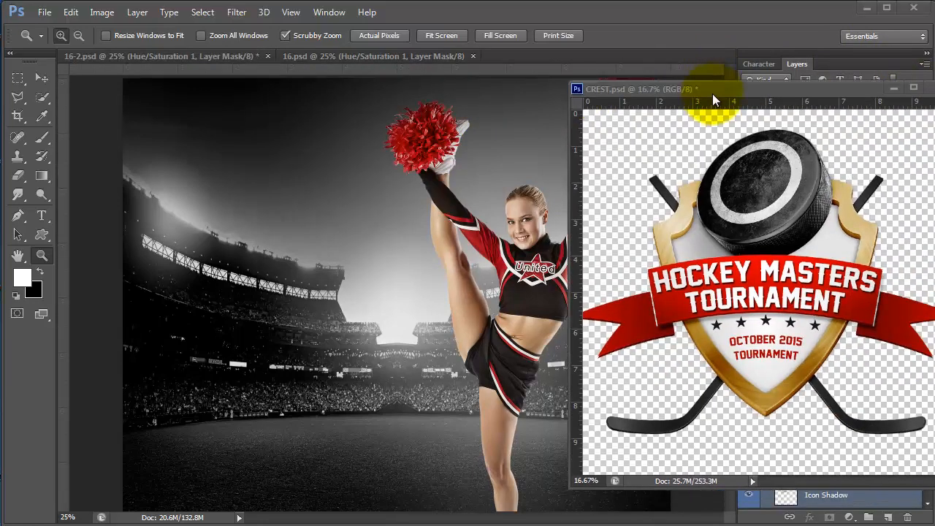
drag(712, 94, 812, 195)
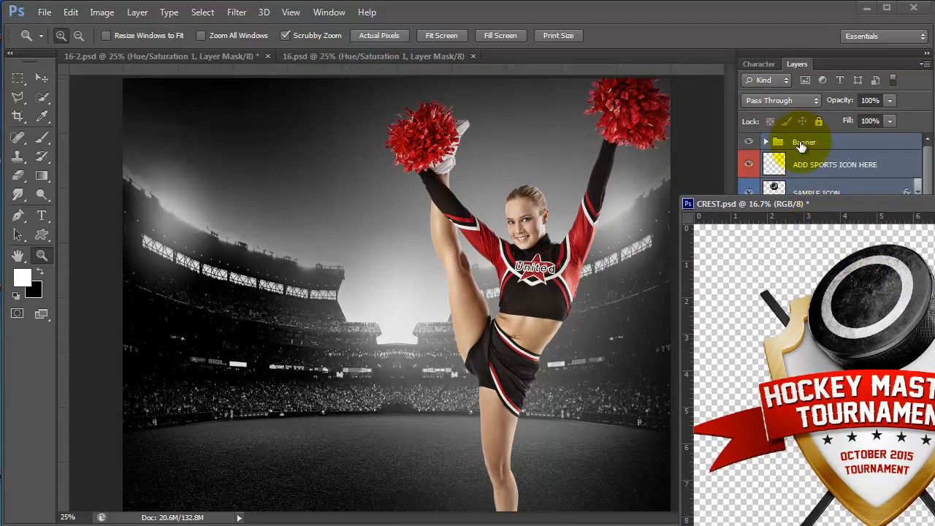
drag(793, 144, 234, 233)
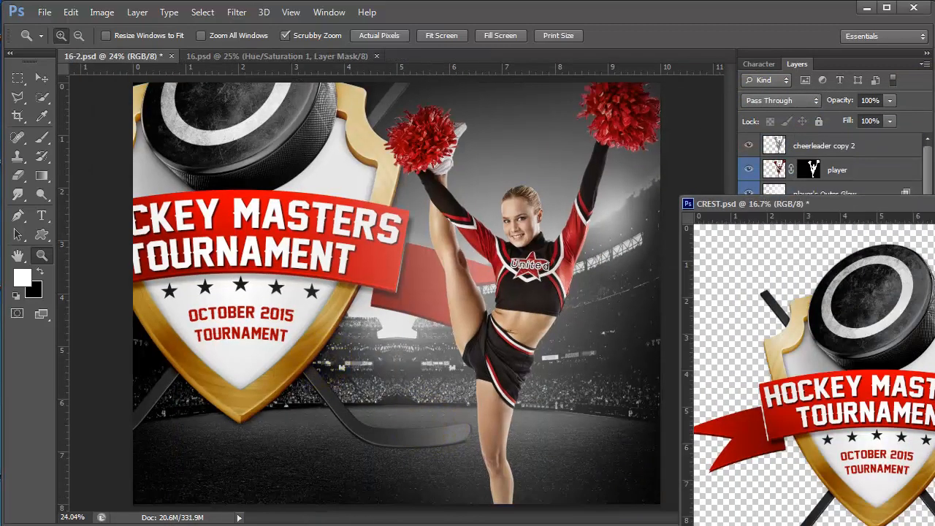
- Scale the hockey crest badge down to about 54% and move it down and right
click(40, 75)
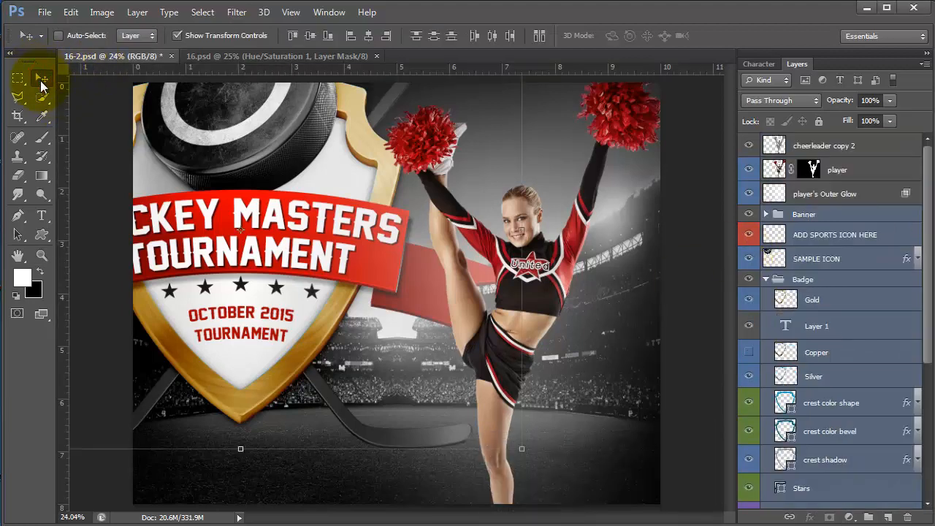
key(ctrl+0)
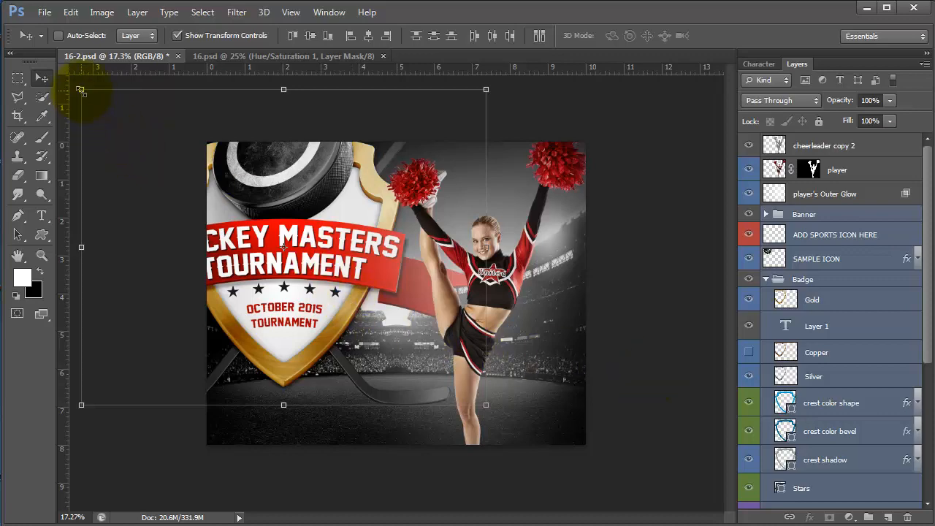
drag(80, 90, 195, 177)
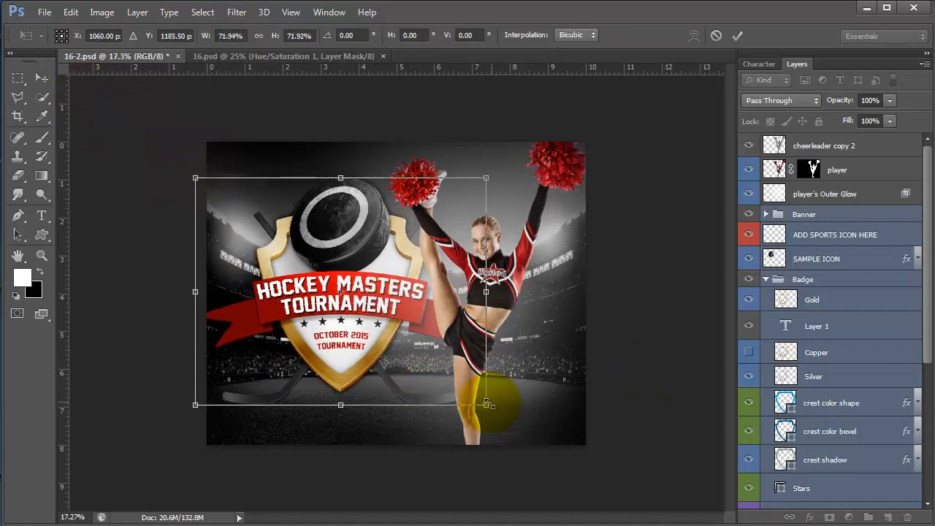
drag(488, 404, 415, 349)
key(Return)
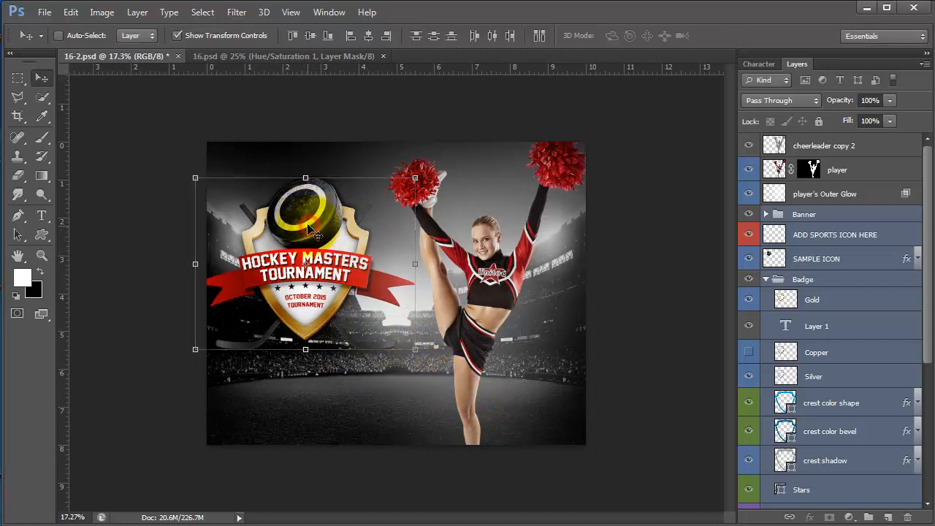
drag(316, 222, 359, 288)
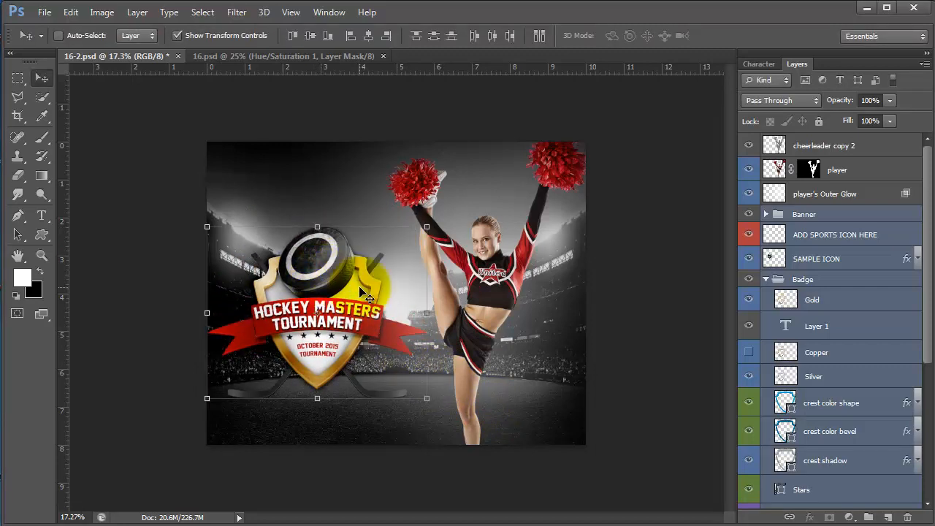
- Select the SAMPLE ICON layer and bring up the Open dialog
click(829, 258)
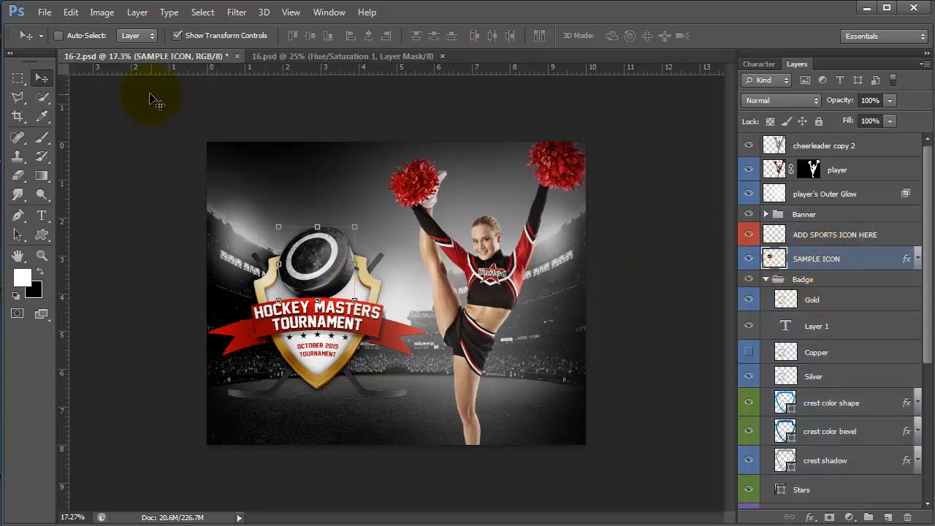
click(42, 13)
click(61, 41)
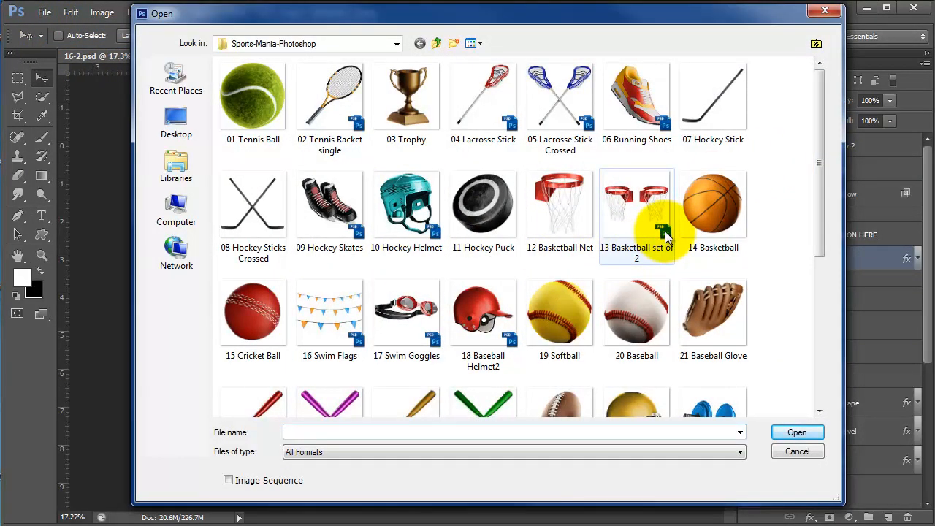
- Open the 27 Football Helmet file from the Sports-Mania-Photoshop icons
mouse_move(665, 234)
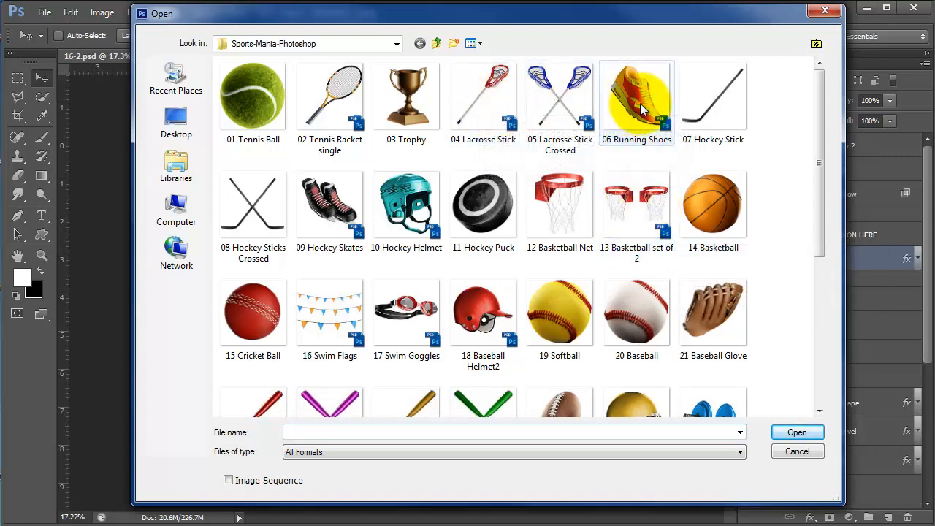
drag(820, 155, 821, 332)
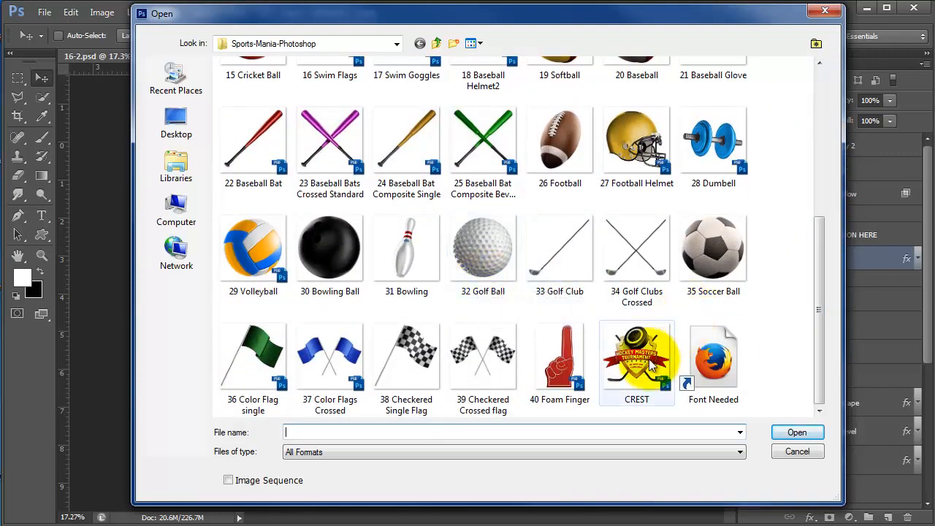
click(661, 179)
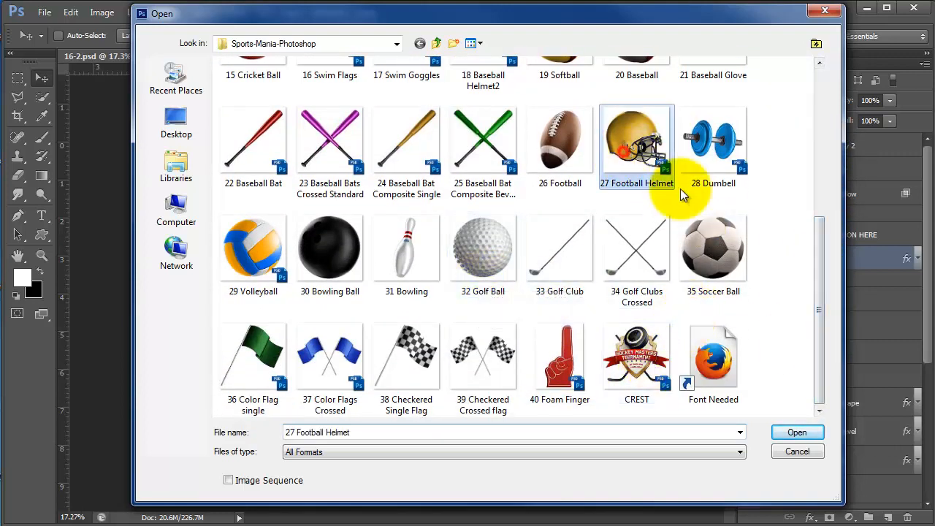
click(796, 434)
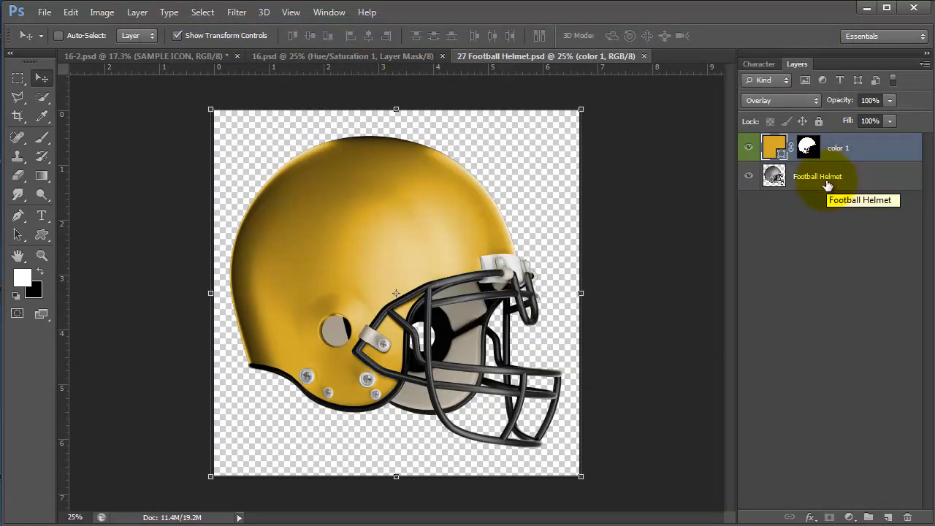
- Copy both football helmet layers into the 16-2.psd poster
shift+click(822, 179)
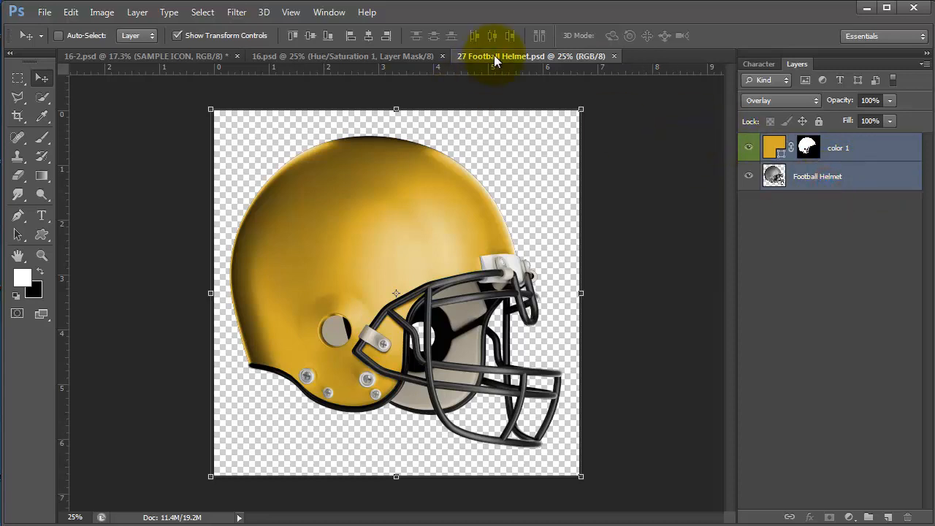
drag(524, 86, 656, 120)
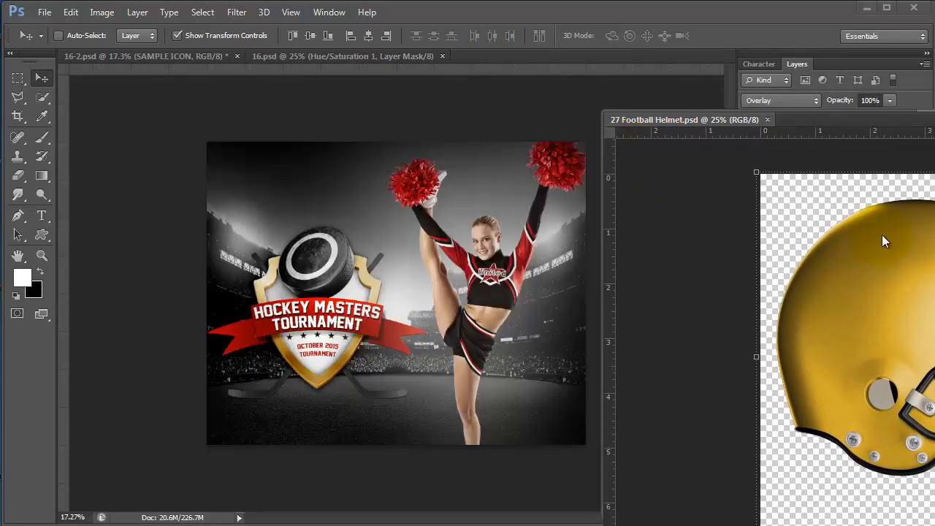
drag(763, 131, 934, 149)
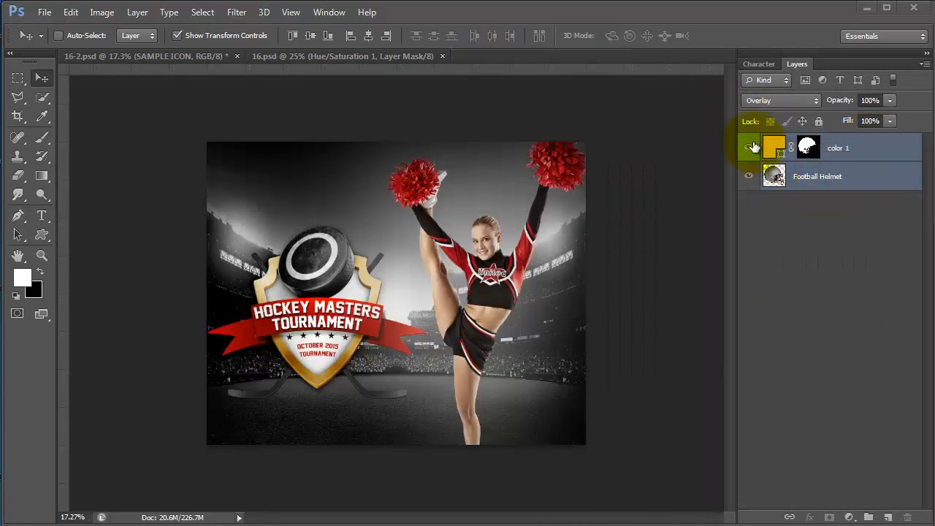
click(309, 259)
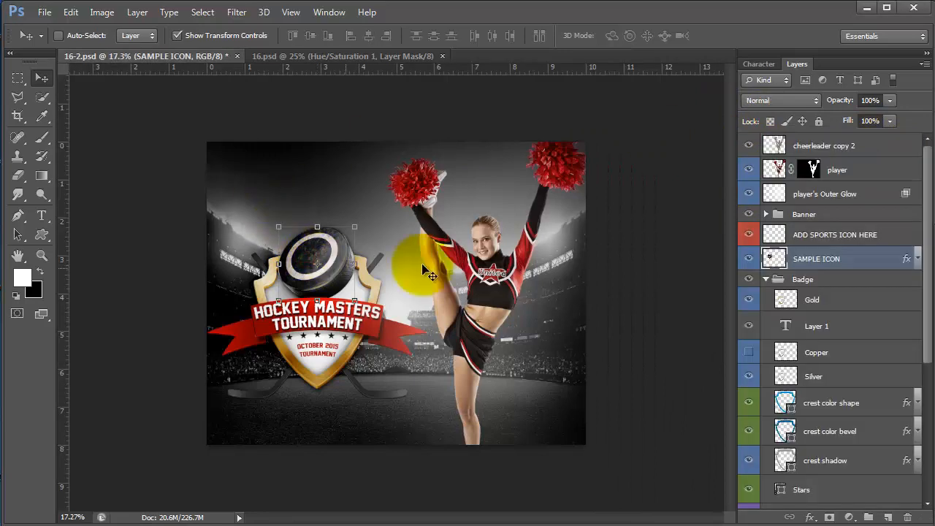
drag(934, 150, 811, 243)
drag(774, 176, 494, 417)
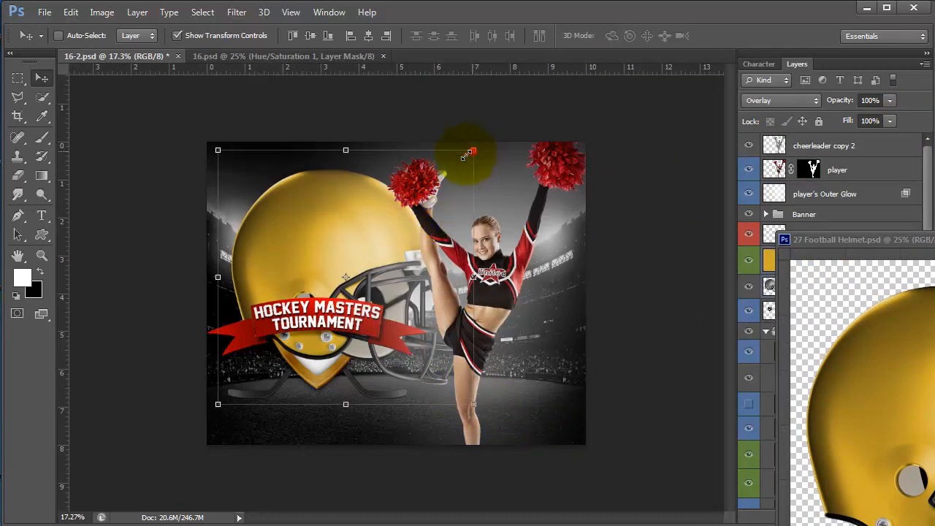
- Scale the helmet to about 41% and position it on top of the crest
drag(468, 155, 393, 232)
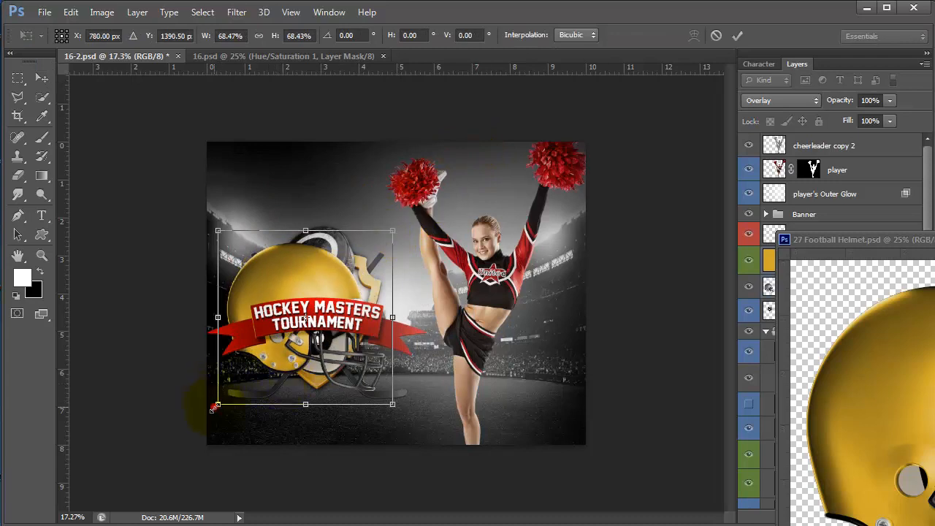
drag(214, 407, 259, 365)
drag(318, 266, 313, 222)
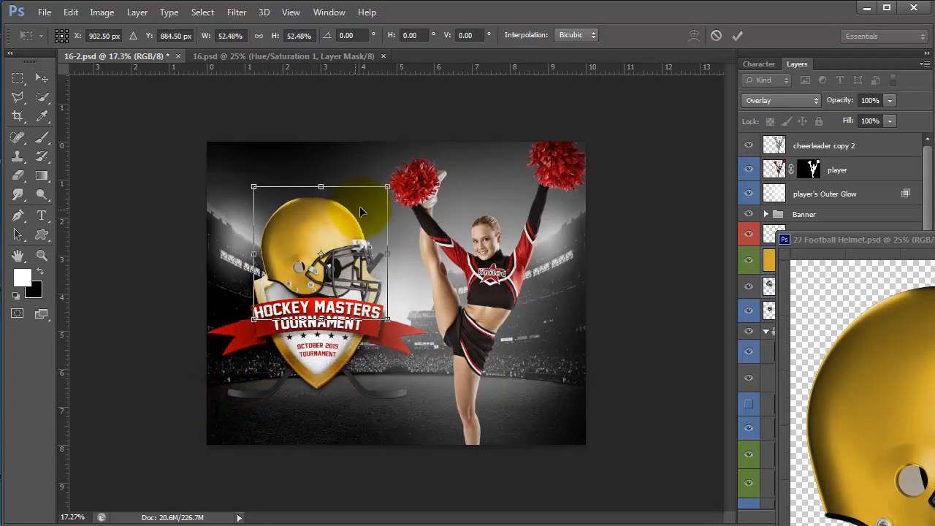
drag(387, 187, 374, 199)
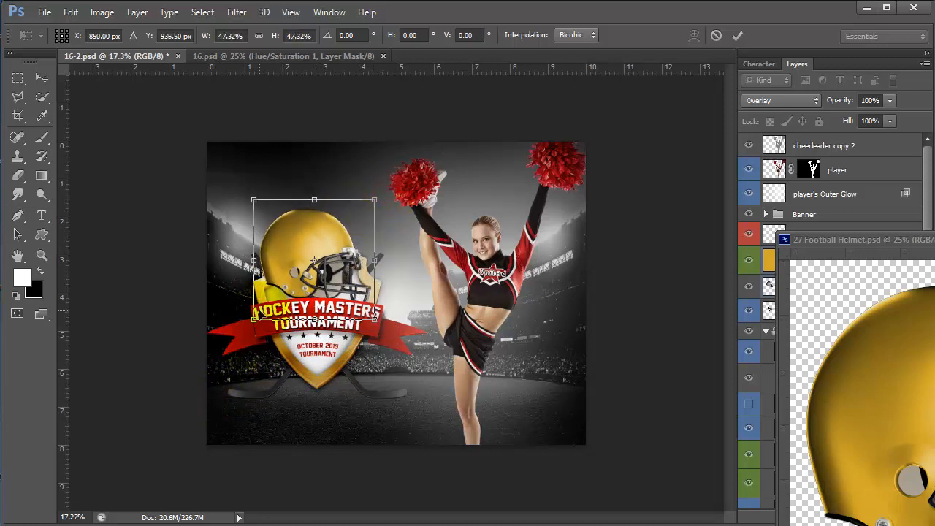
drag(253, 322, 268, 305)
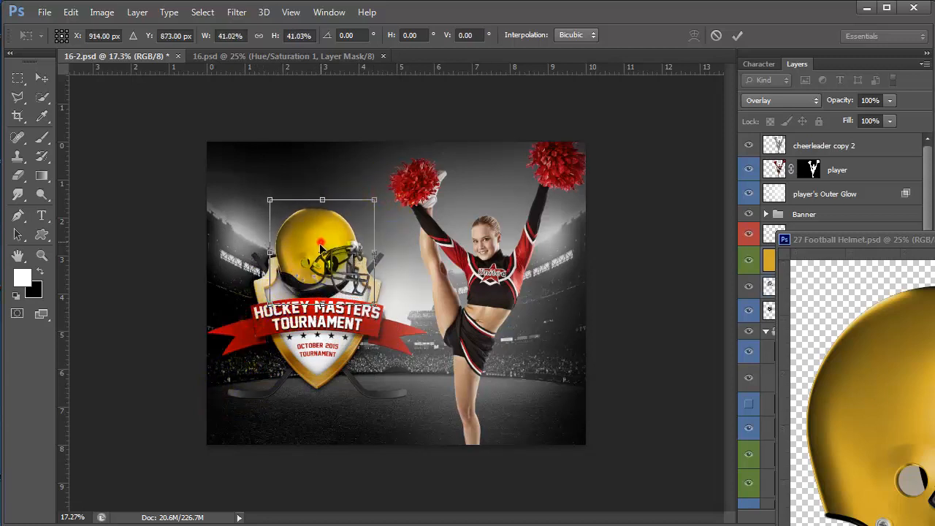
drag(320, 244, 323, 260)
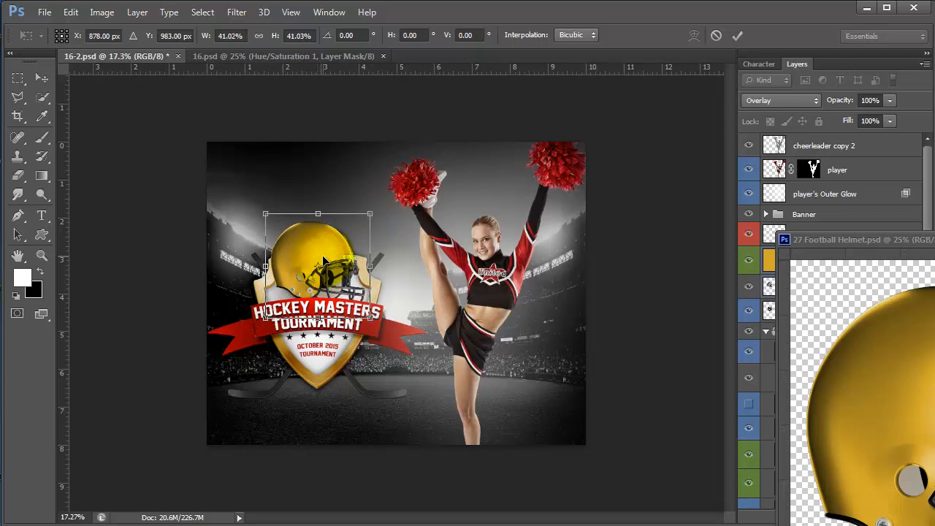
key(Return)
- Move the helmet window out of the way and hide the sample hockey puck icon
click(862, 240)
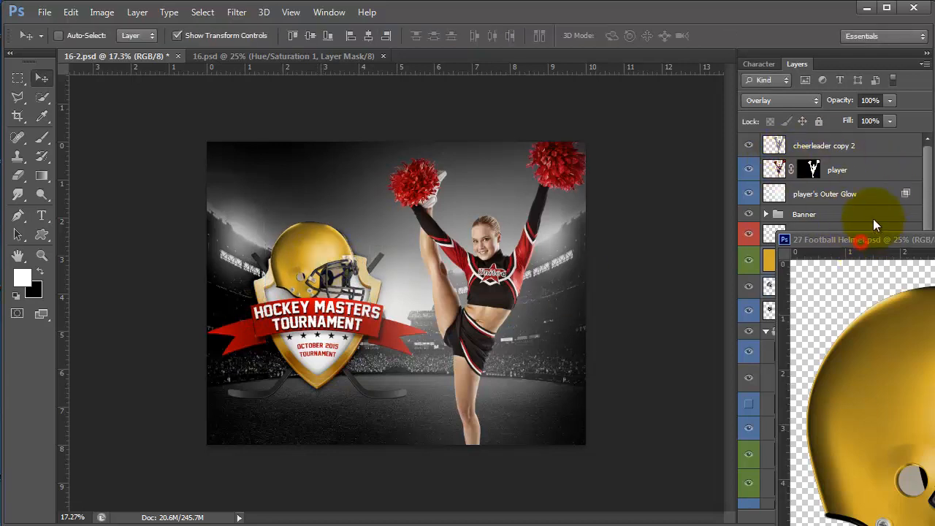
drag(862, 240, 533, 149)
drag(816, 148, 817, 148)
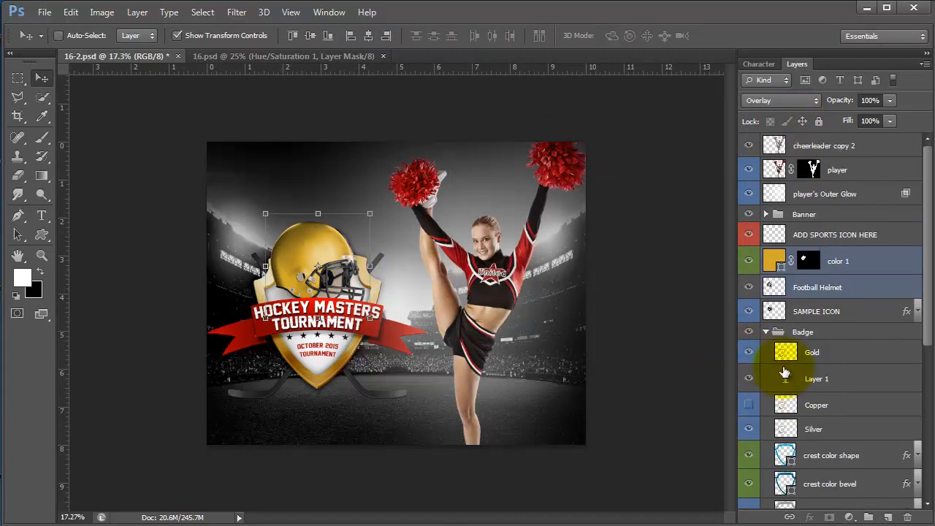
click(749, 312)
- Realign the yellow colour overlay with the helmet and select the Icon Shadow layer
click(317, 254)
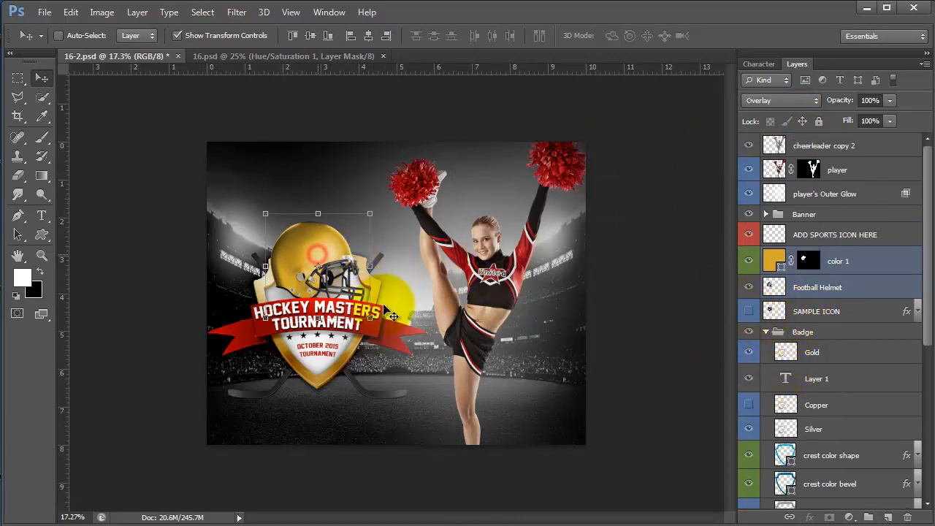
drag(393, 315, 334, 263)
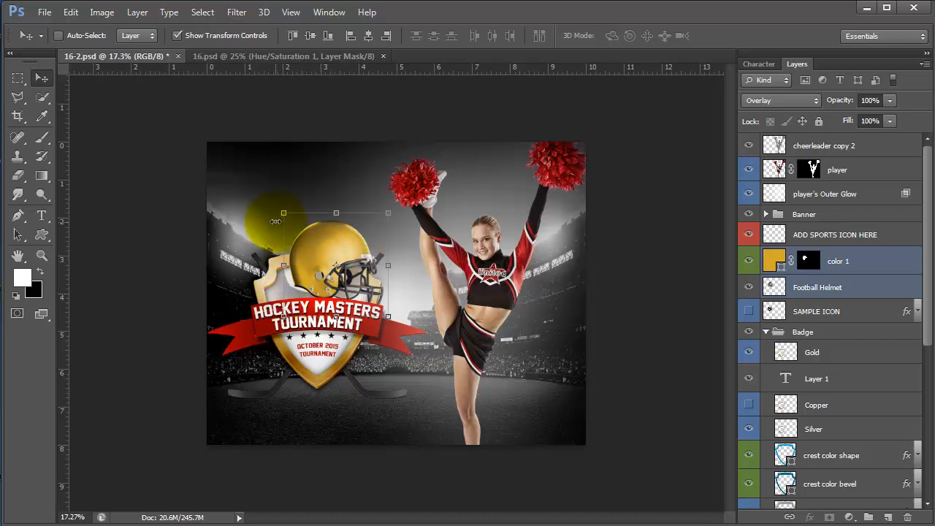
click(268, 214)
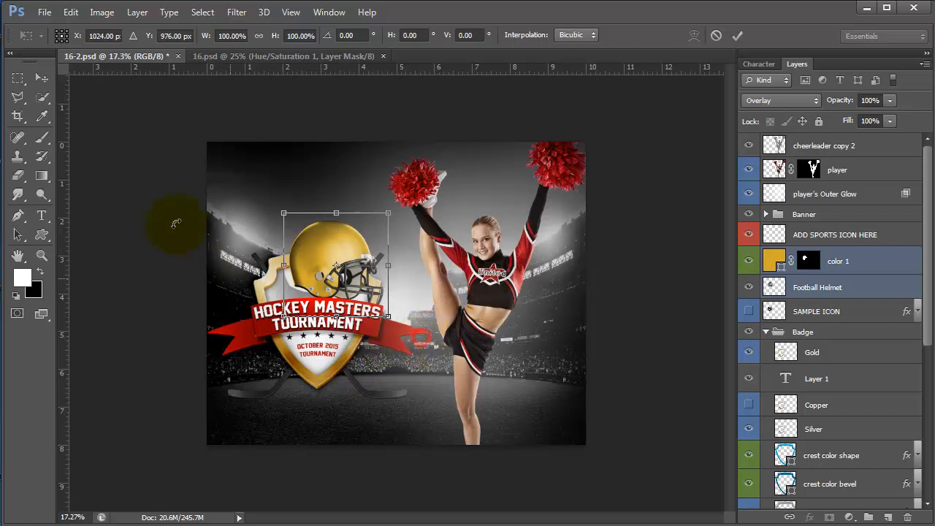
click(42, 78)
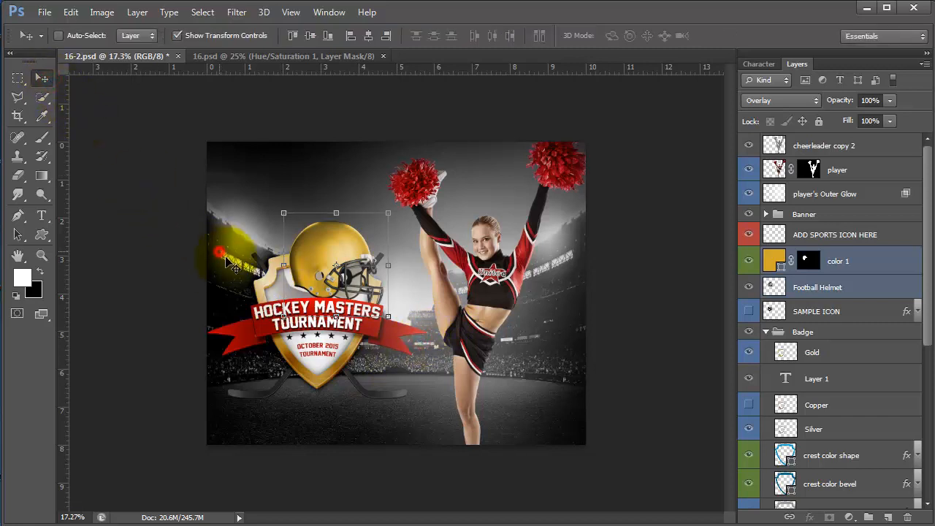
scroll(820, 333, down, 5)
click(811, 329)
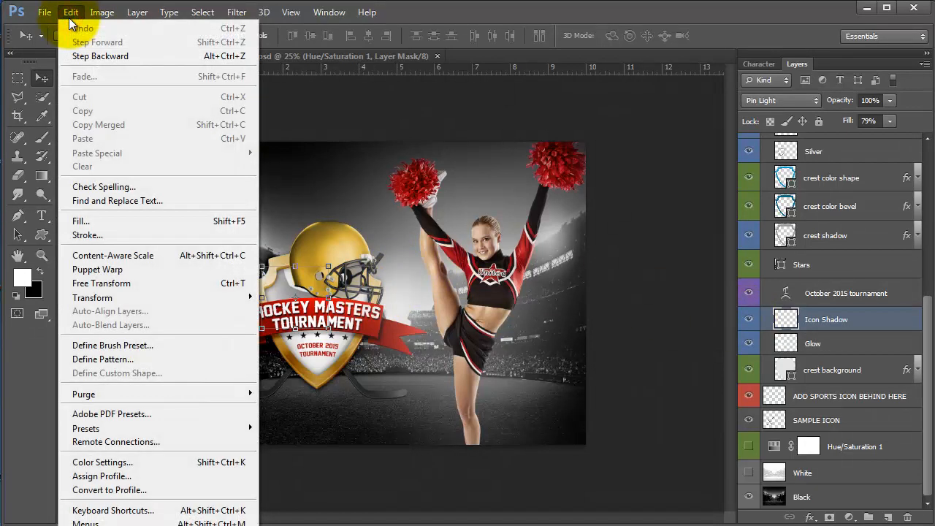
- Enlarge the Icon Shadow to about 130%, shifting it up behind the gold helmet
click(95, 283)
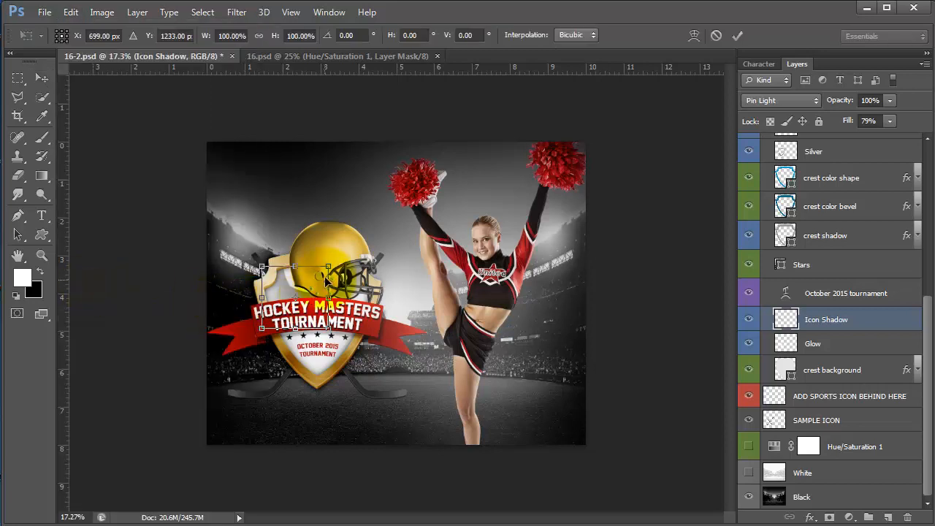
drag(330, 266, 348, 254)
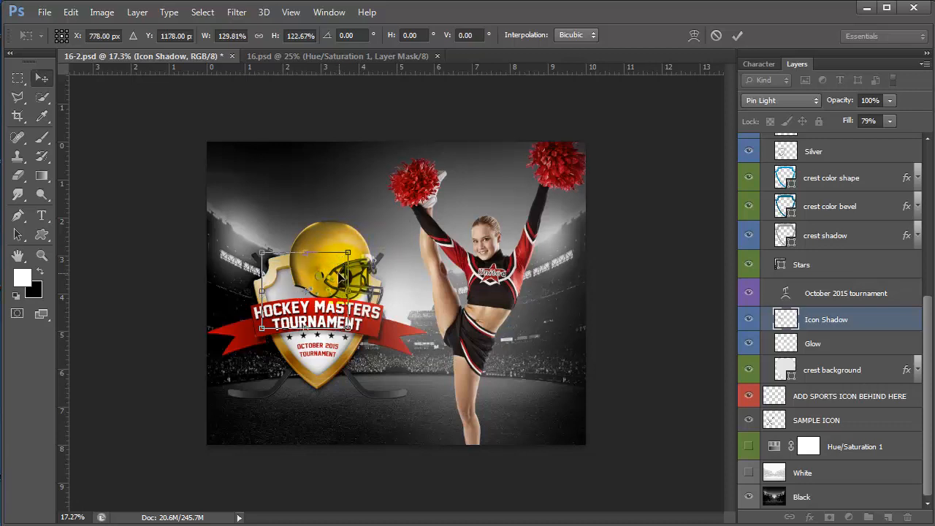
key(Return)
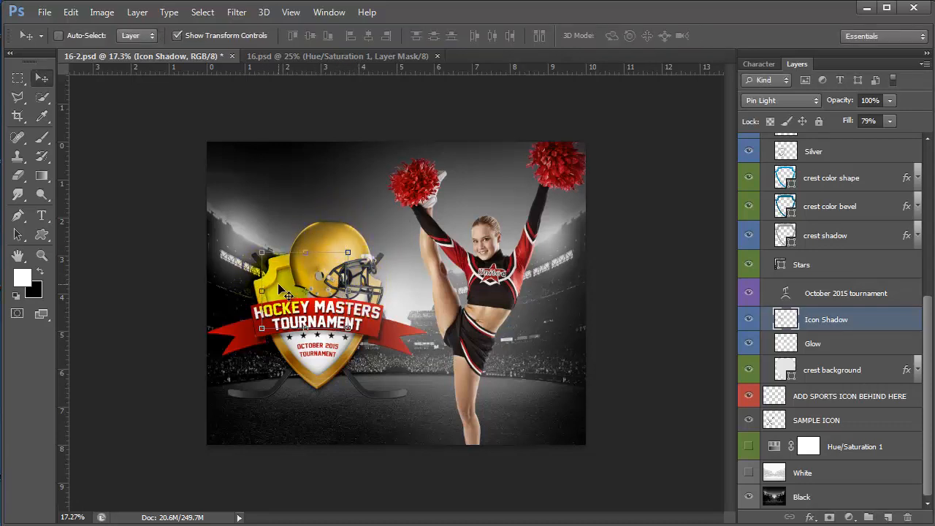
click(840, 292)
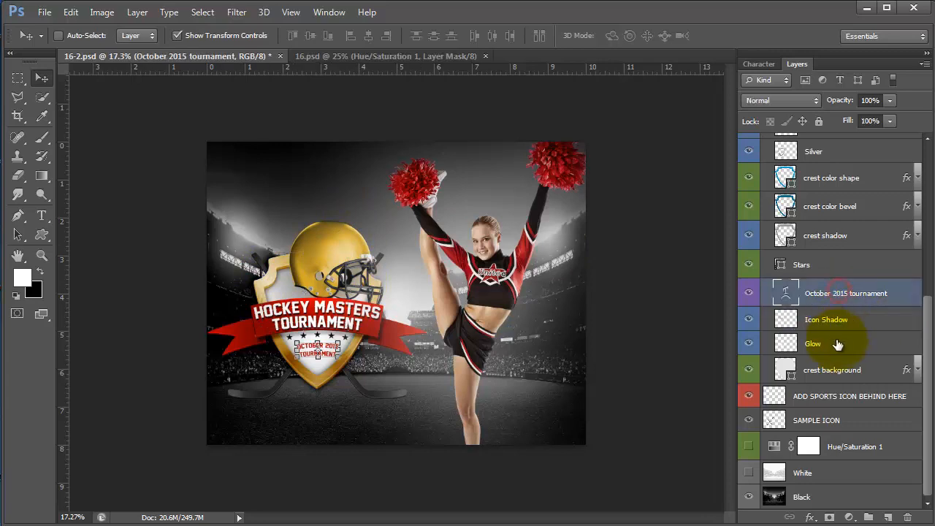
drag(922, 371, 915, 202)
click(833, 287)
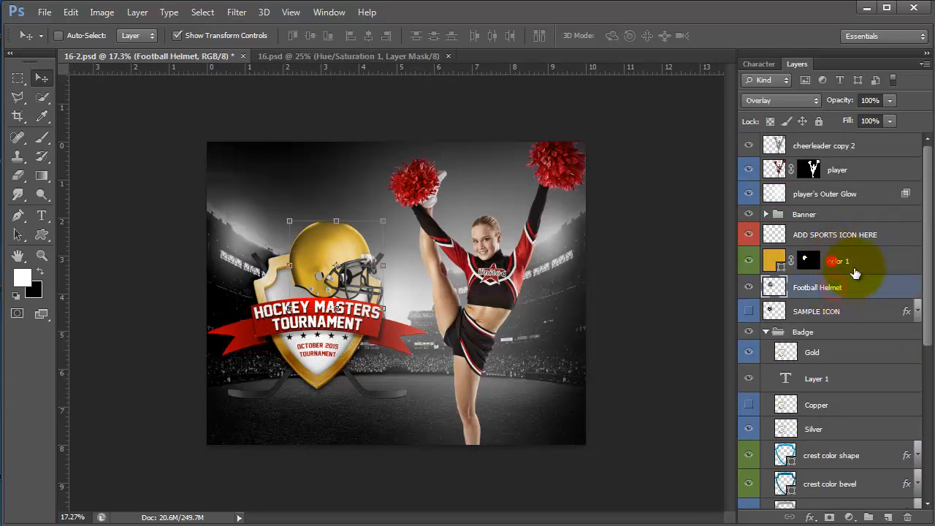
- Change the color 1 helmet fill to deep red b40c0c, sampled from the cheerleader's sleeve
click(843, 261)
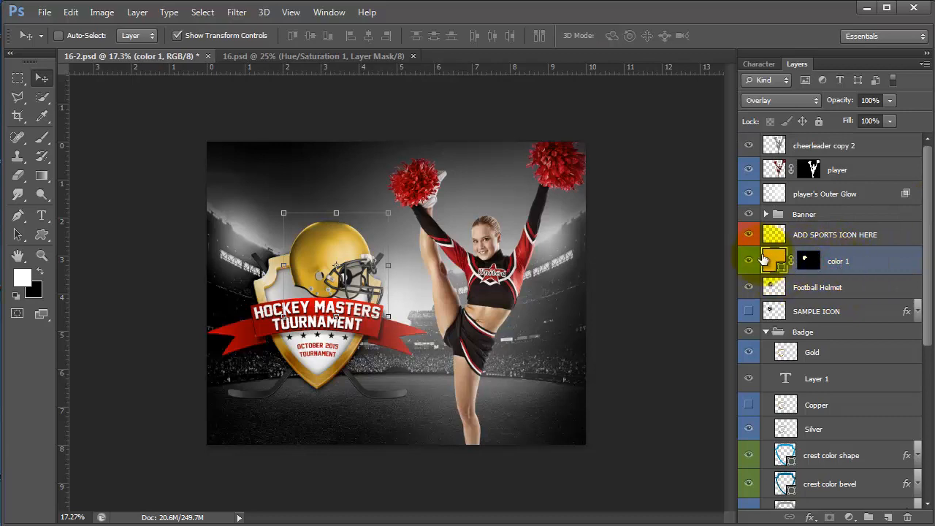
double_click(772, 262)
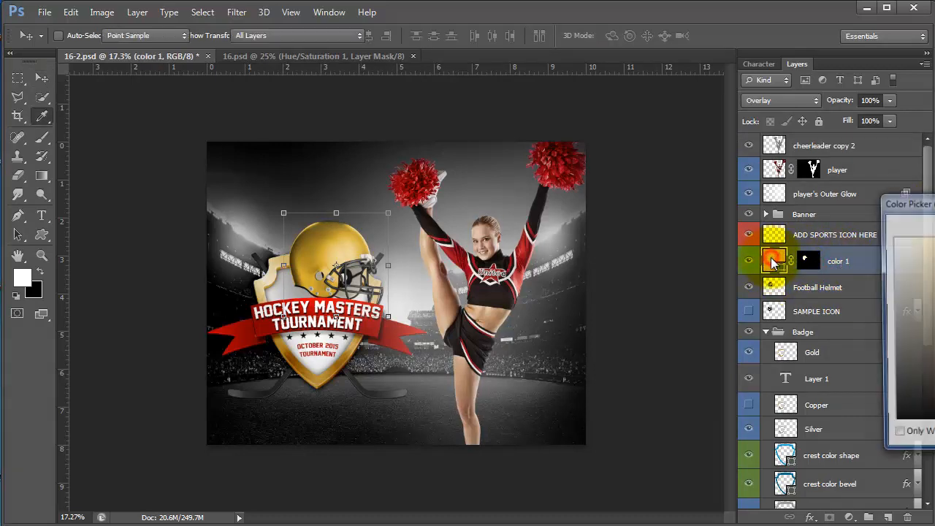
drag(903, 202, 586, 47)
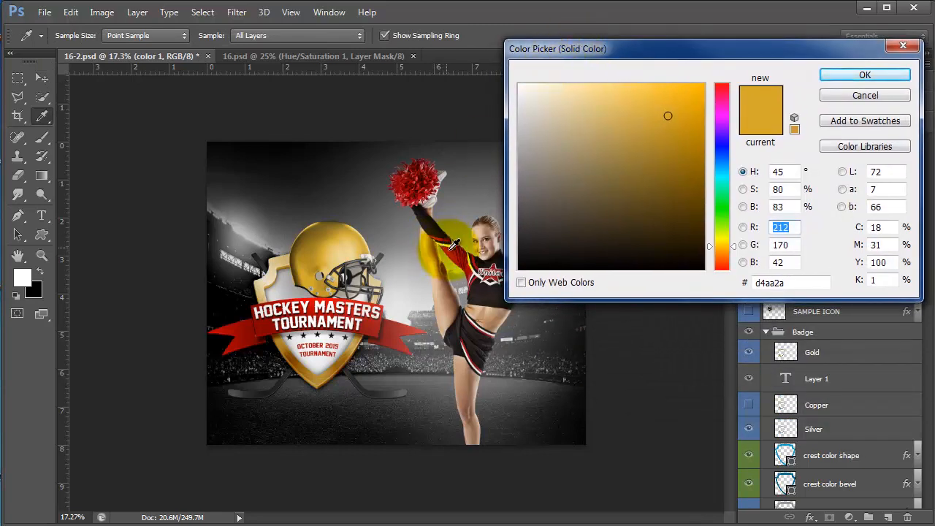
click(450, 251)
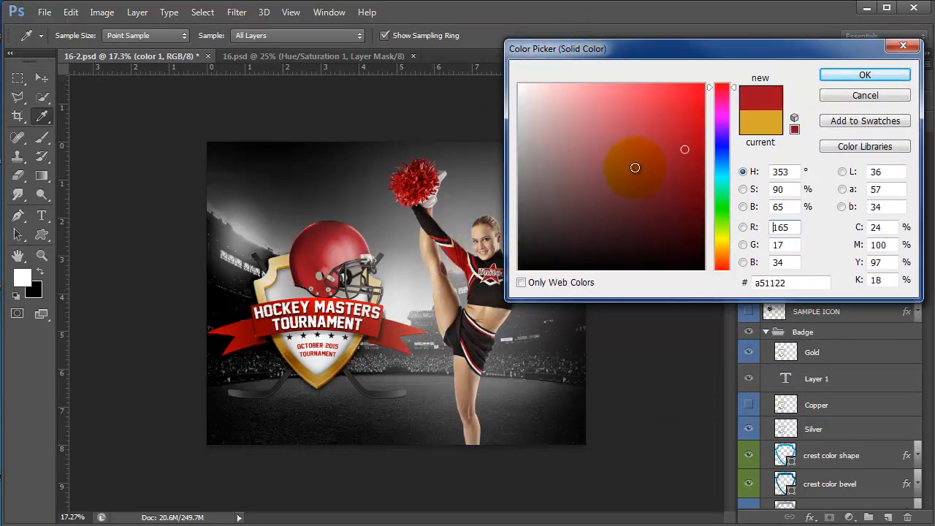
click(678, 121)
drag(734, 88, 722, 64)
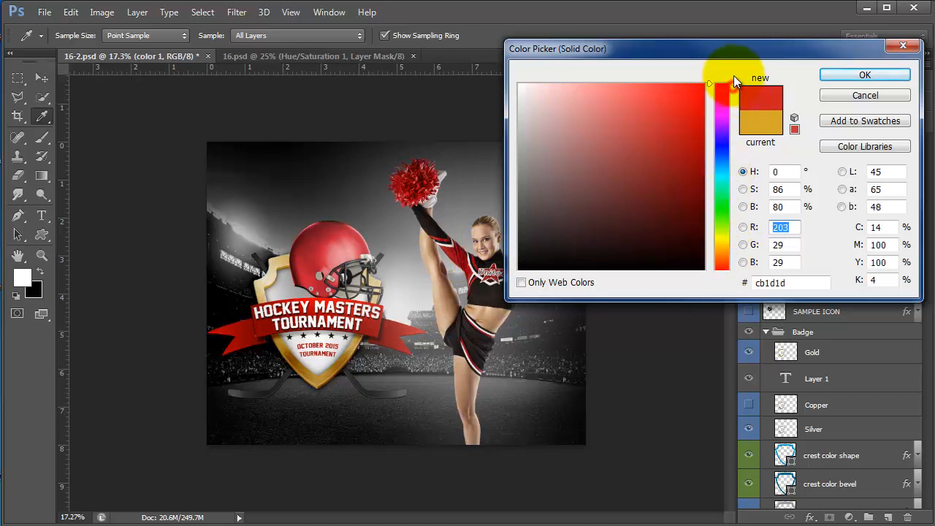
click(681, 99)
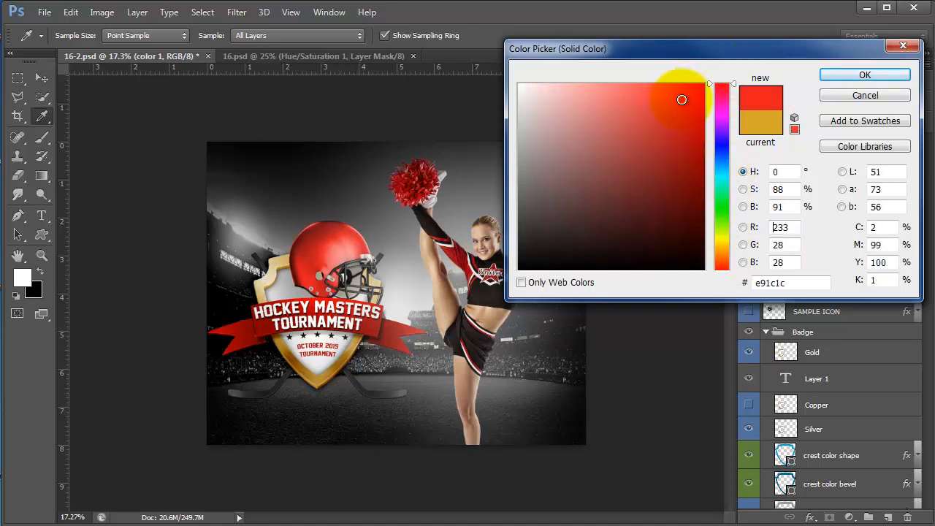
click(675, 130)
click(691, 135)
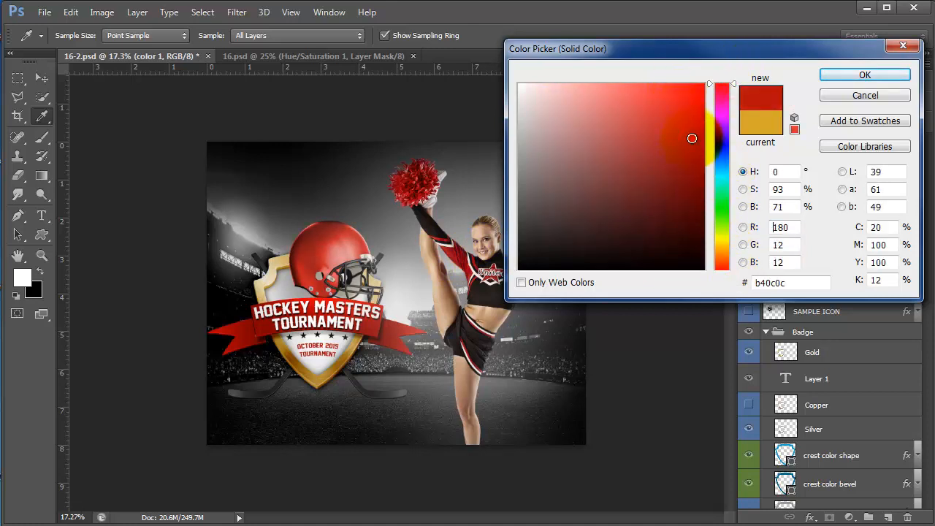
click(840, 74)
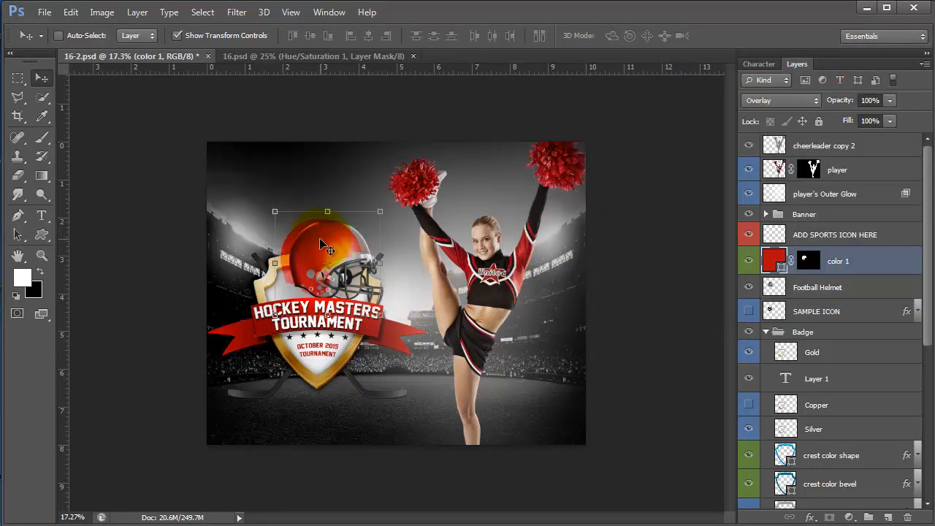
- Select color 1 and Football Helmet together and nudge the helmet left
click(891, 271)
shift+click(847, 287)
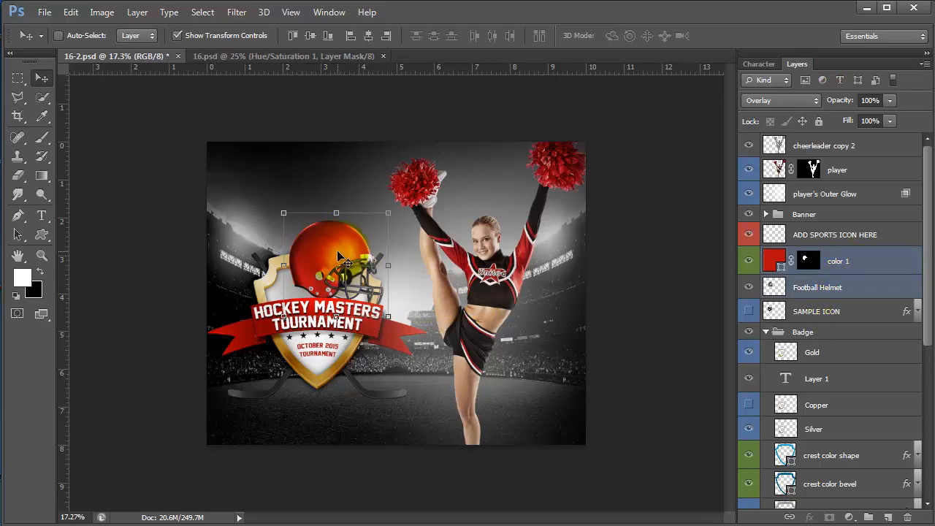
key(shift+Left)
key(shift+Left)
key(shift+Left)
key(shift+Left)
key(shift+Left)
key(shift+Left)
key(shift+Left)
key(shift+Left)
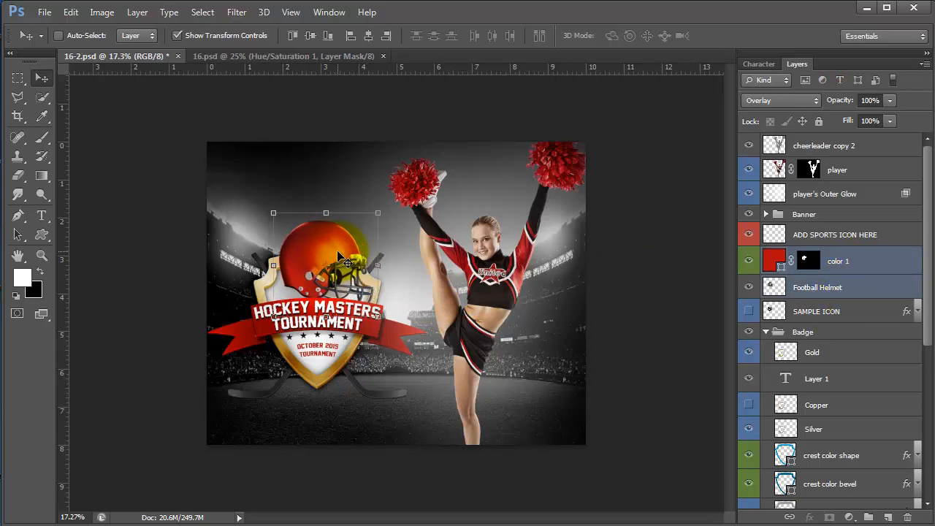
key(shift+Left)
key(shift+Left)
key(shift+Left)
key(shift+Left)
key(shift+Left)
key(shift+Left)
key(shift+Left)
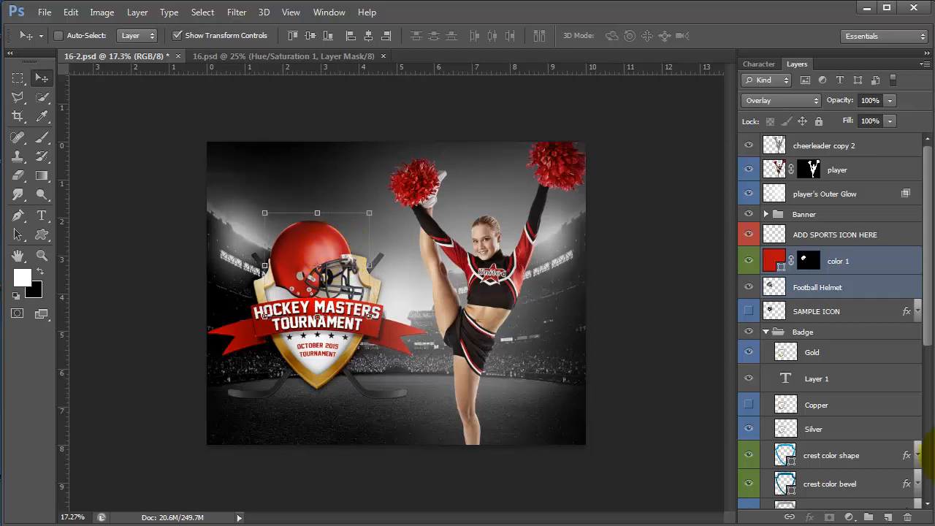
- Hide the Gold finish, try Copper on and off, and hide Silver in the Badge group
click(807, 352)
click(747, 352)
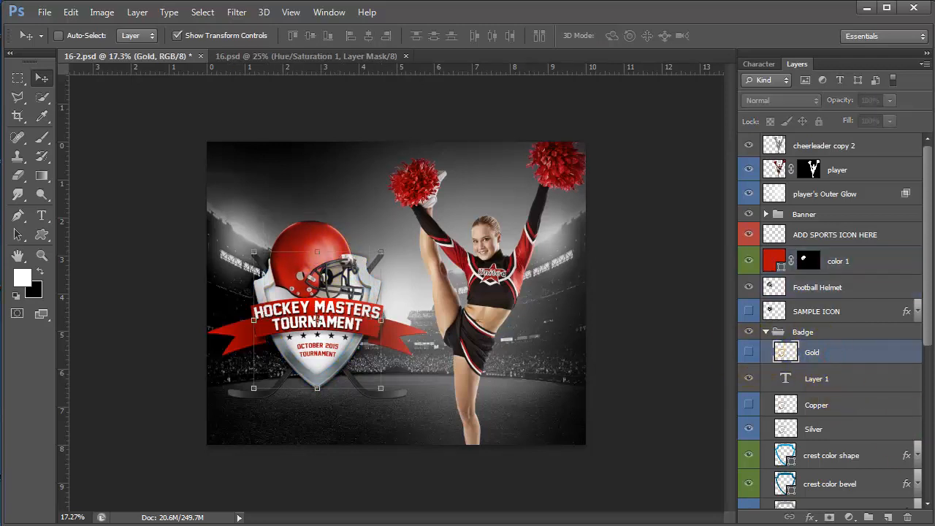
click(785, 405)
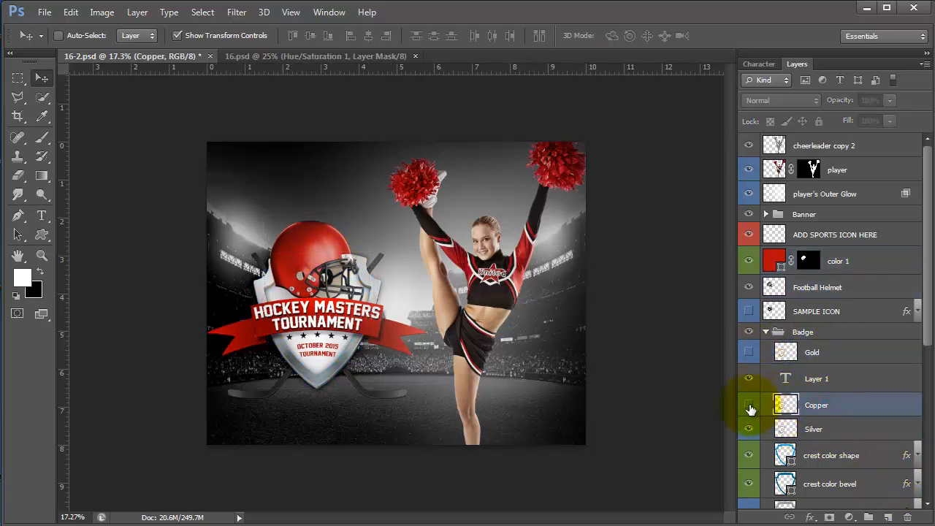
click(748, 405)
click(749, 405)
click(748, 406)
click(749, 406)
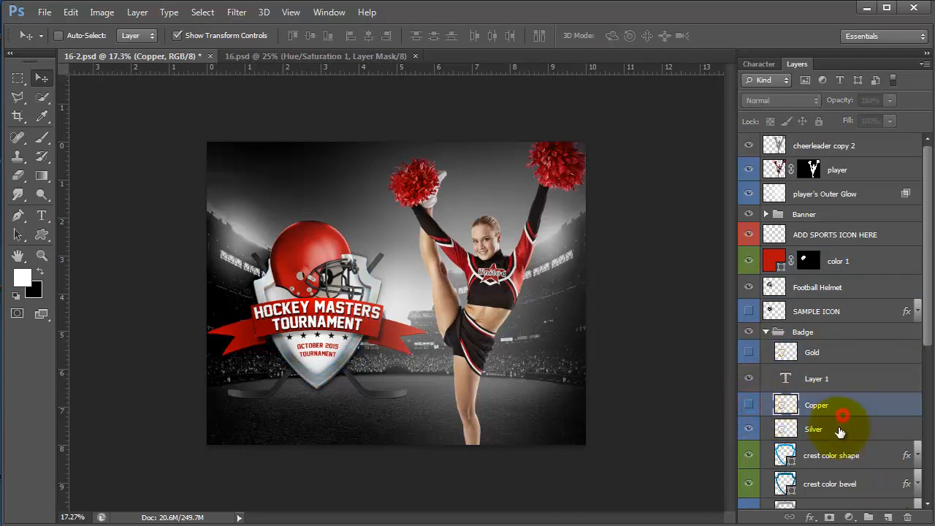
click(840, 430)
scroll(774, 429, down, 1)
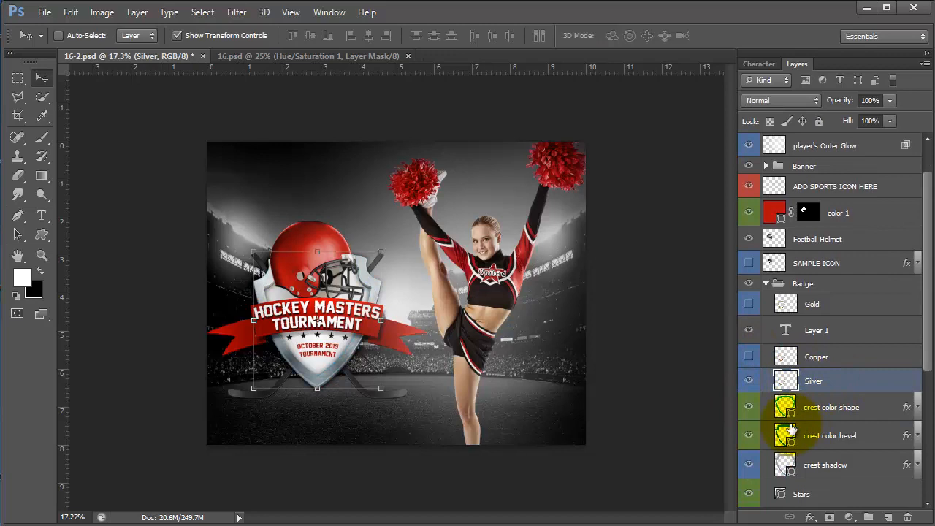
click(748, 379)
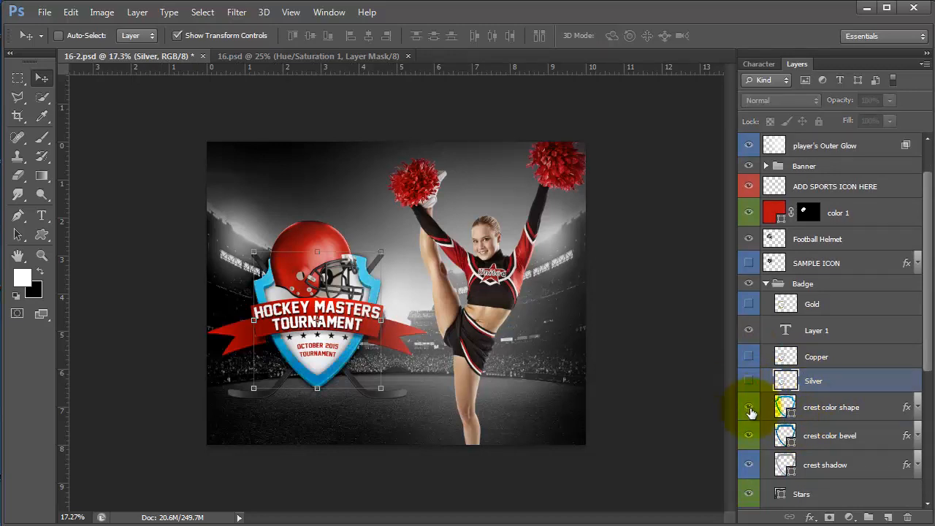
- Recolour the crest color shape fill to bright red e31515
click(833, 409)
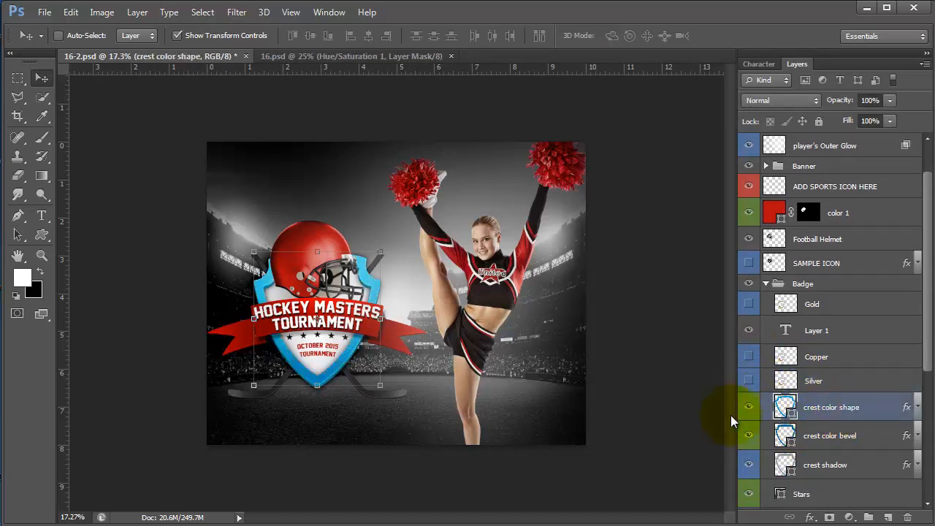
double_click(783, 409)
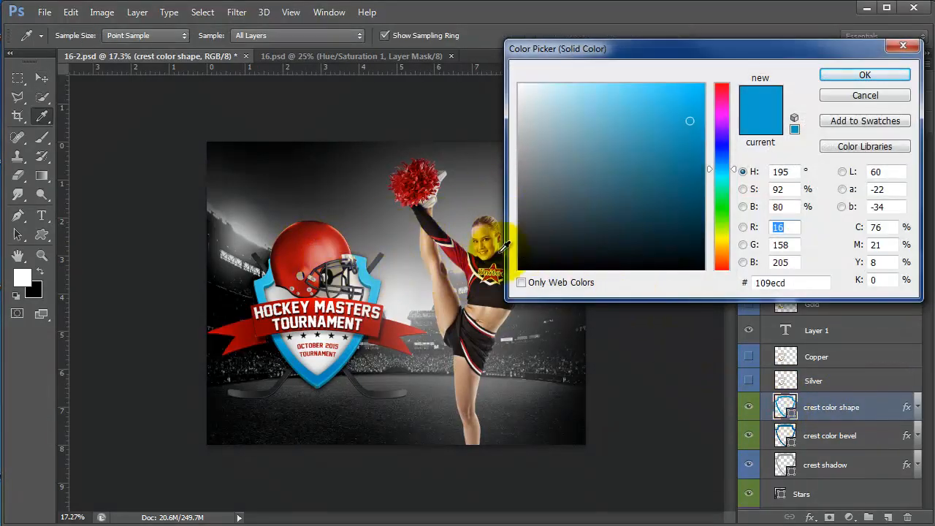
click(456, 251)
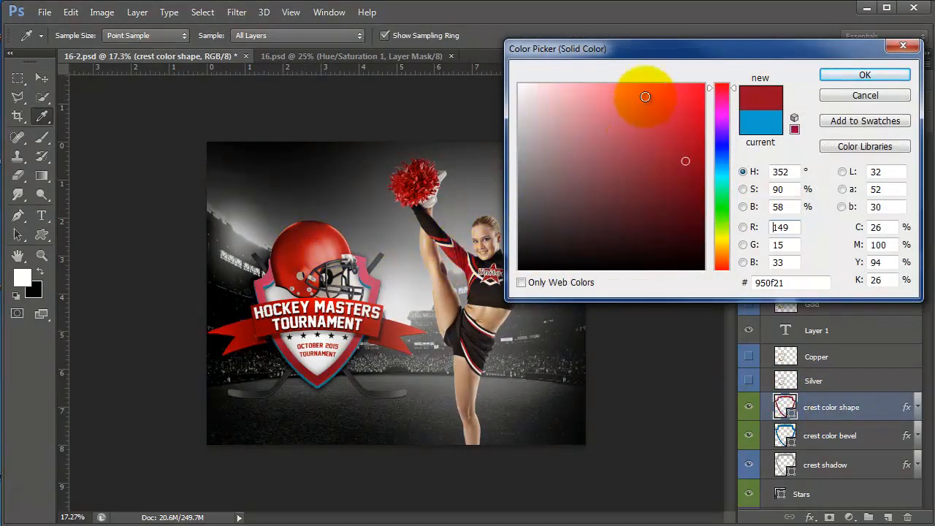
click(687, 105)
drag(734, 95, 736, 81)
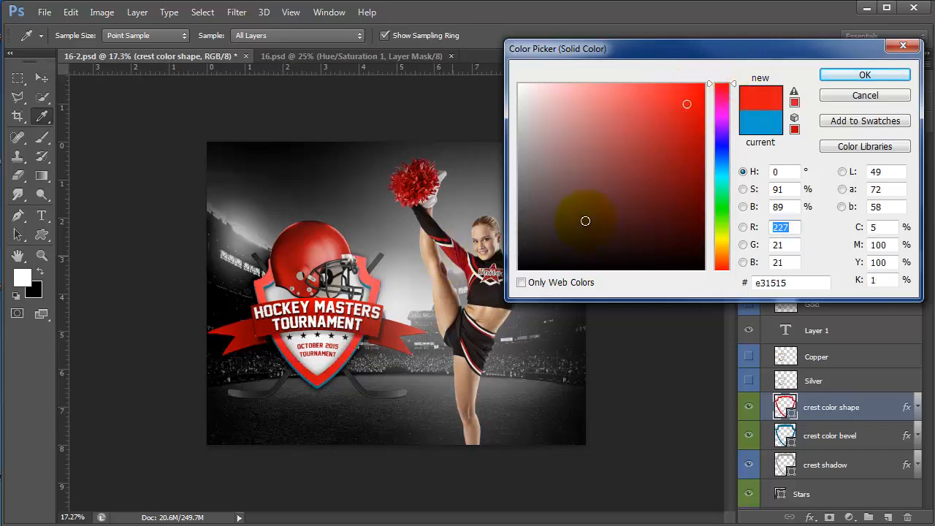
click(865, 75)
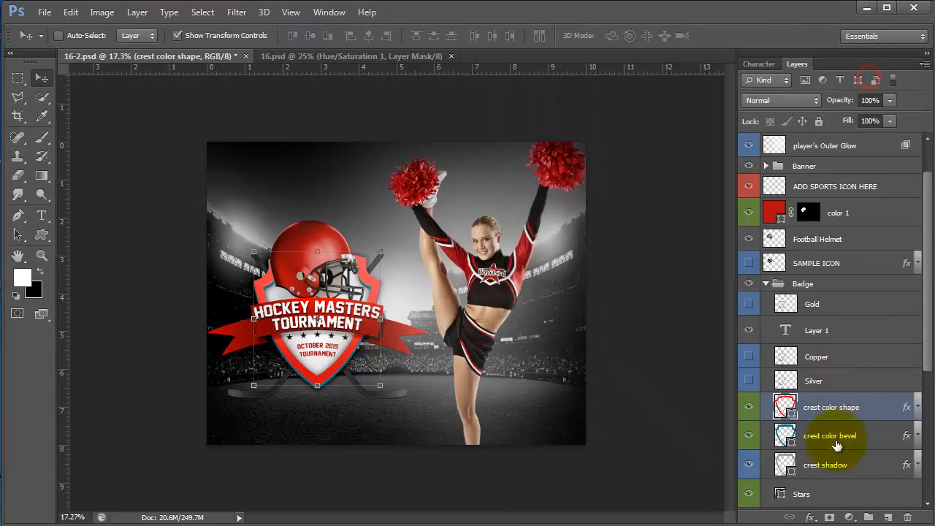
- Set the crest color bevel fill to dark red 810707
click(786, 436)
double_click(786, 436)
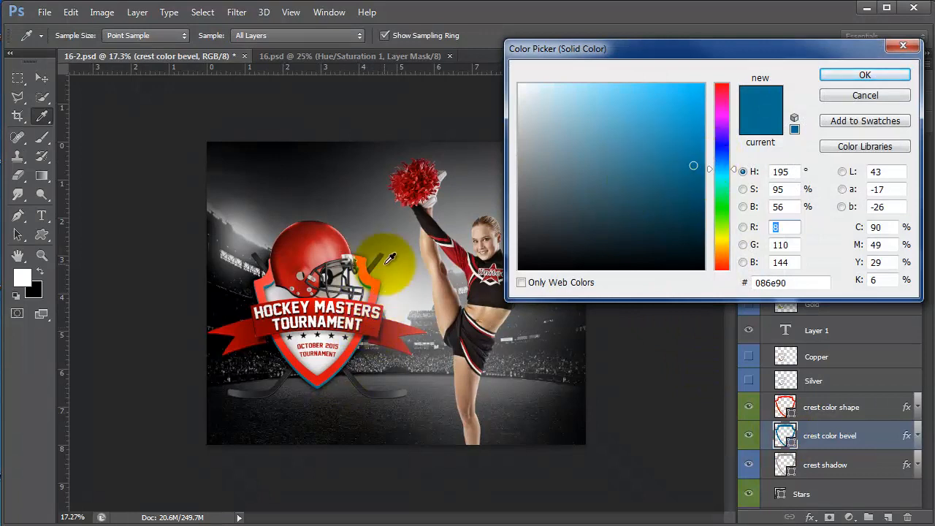
click(338, 363)
click(663, 193)
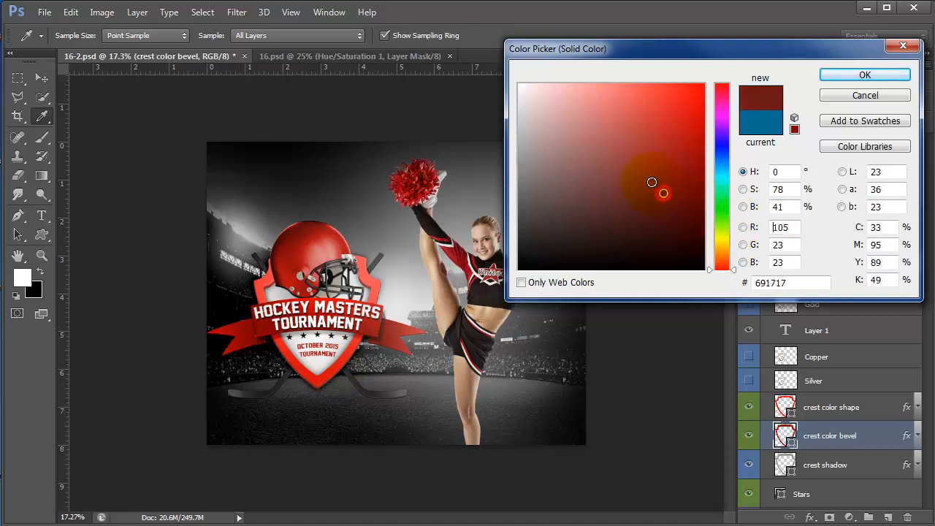
mouse_move(652, 182)
mouse_down()
mouse_move(679, 165)
mouse_move(695, 165)
mouse_move(693, 175)
mouse_up()
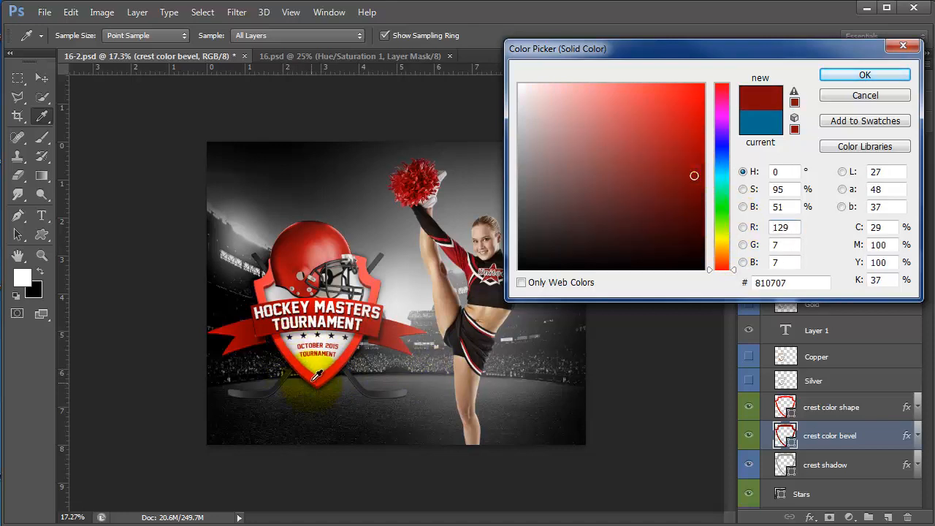
click(865, 75)
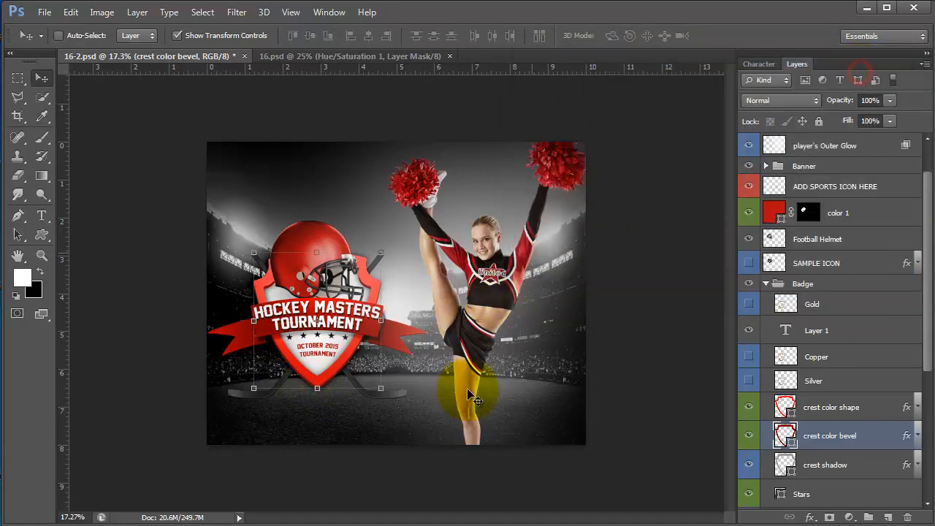
click(749, 381)
click(749, 406)
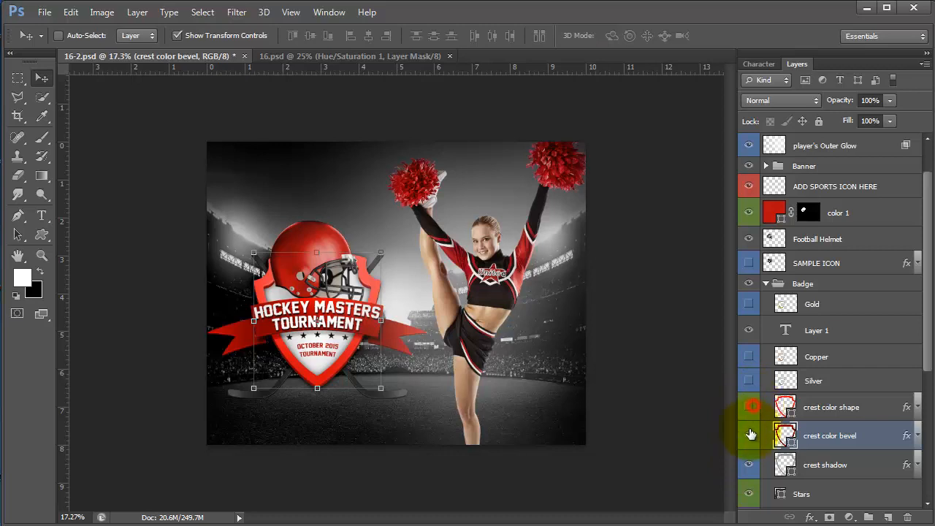
click(749, 436)
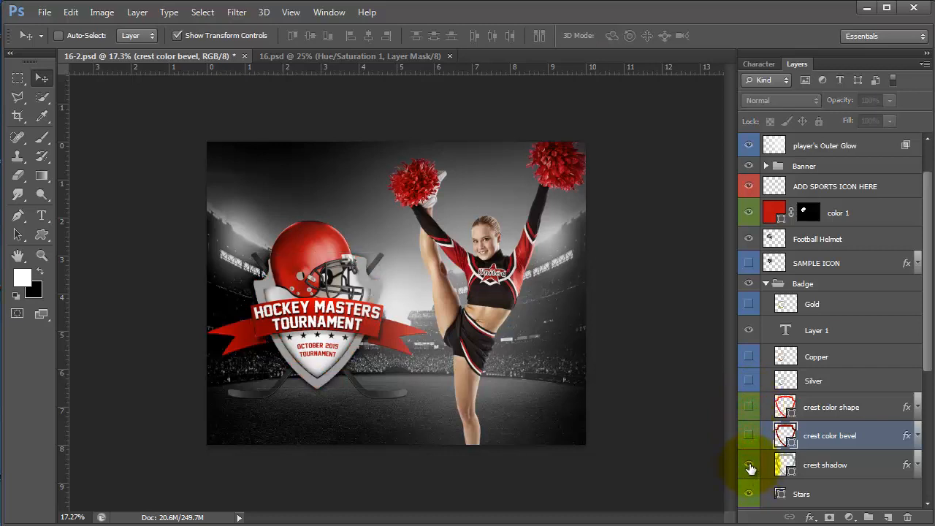
click(749, 380)
click(372, 292)
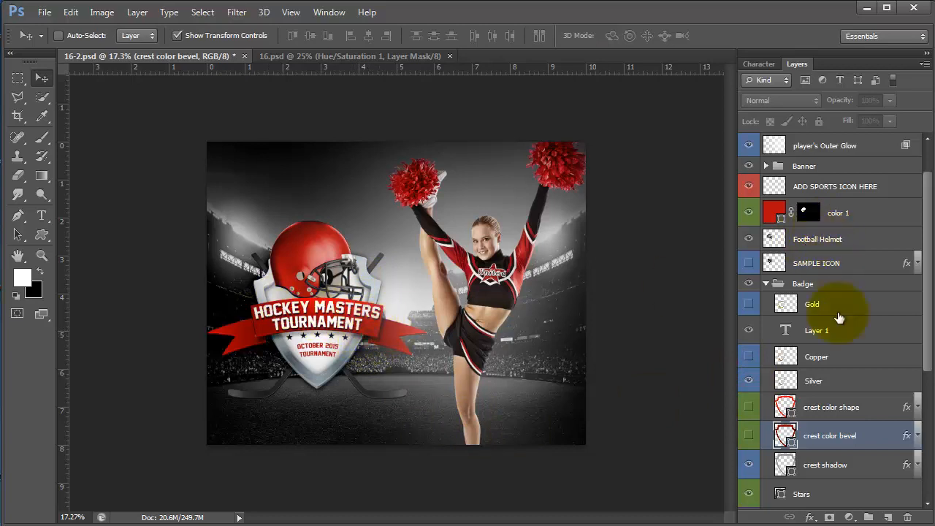
scroll(832, 343, down, 5)
scroll(833, 358, down, 1)
scroll(832, 367, up, 6)
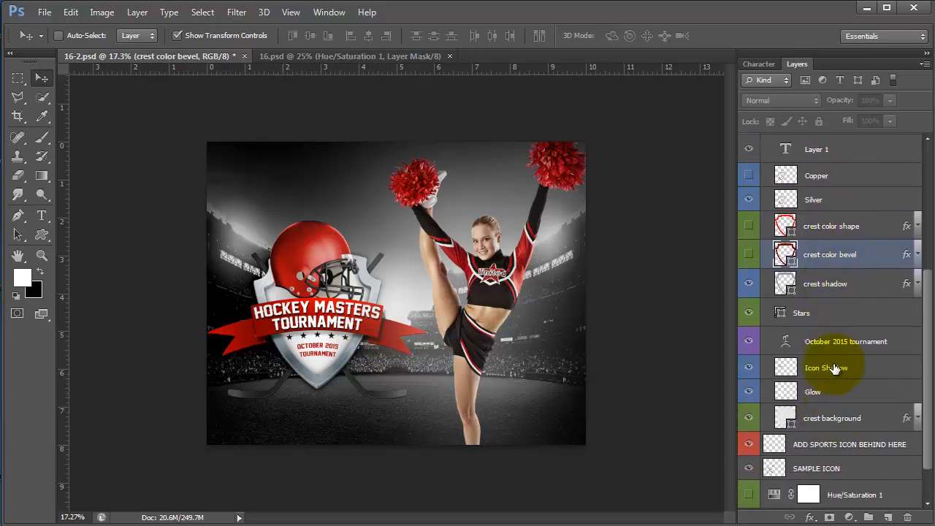
scroll(835, 369, up, 2)
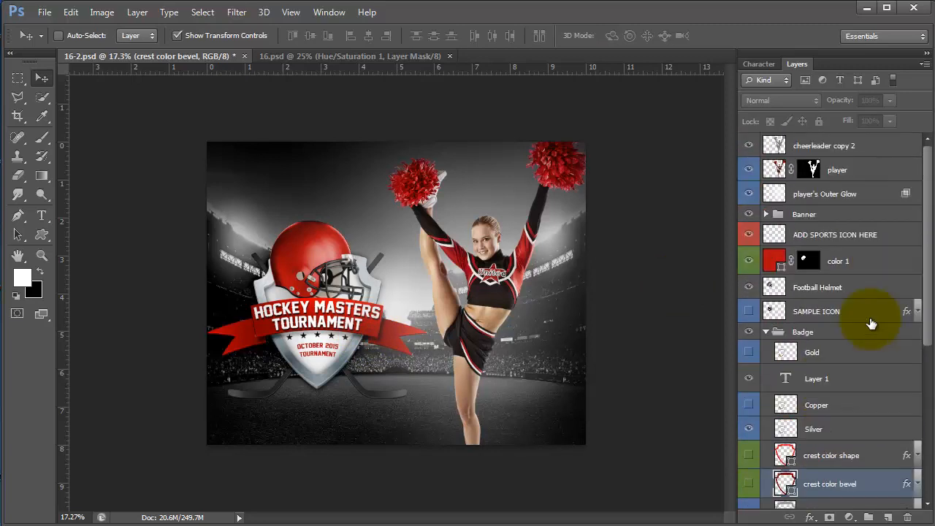
click(766, 215)
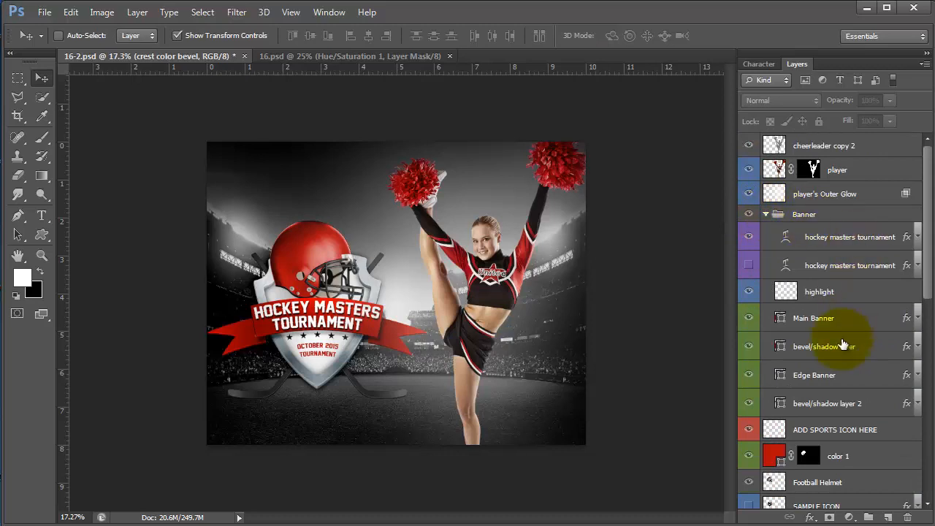
scroll(782, 344, down, 1)
click(813, 270)
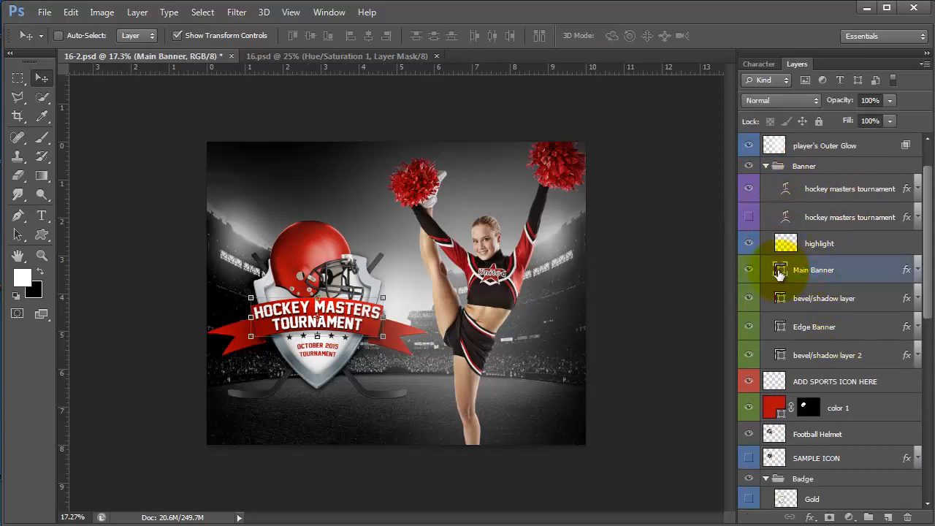
- Keep Main Banner red after trying purple, and darken the bevel/shadow layer to #7f1515
double_click(780, 273)
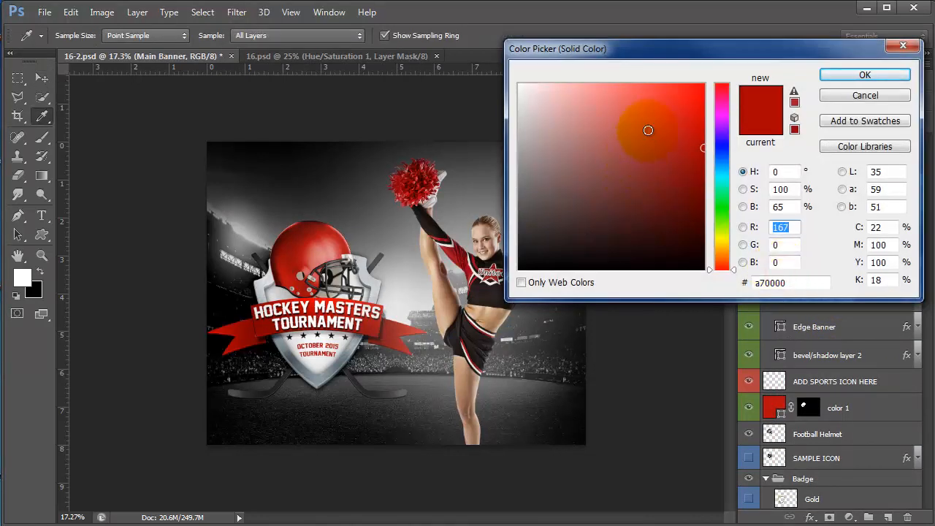
click(722, 142)
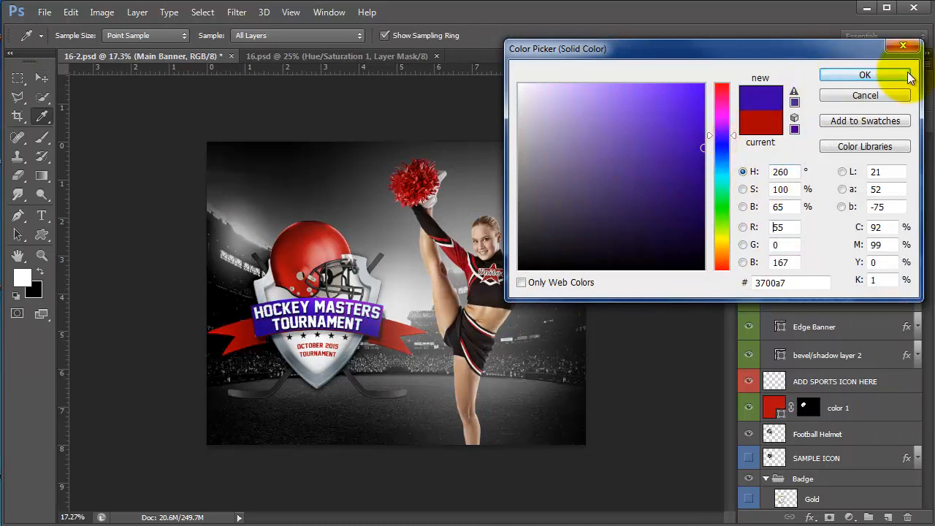
click(865, 95)
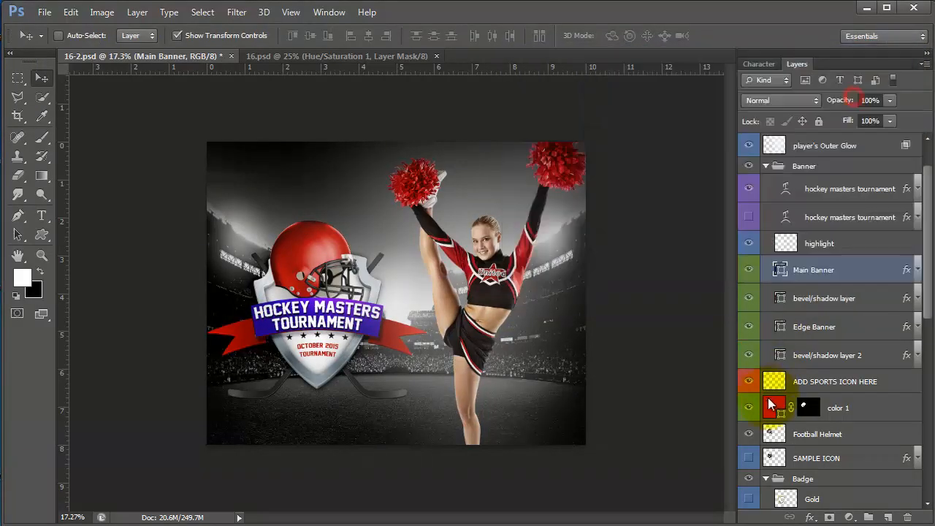
click(777, 301)
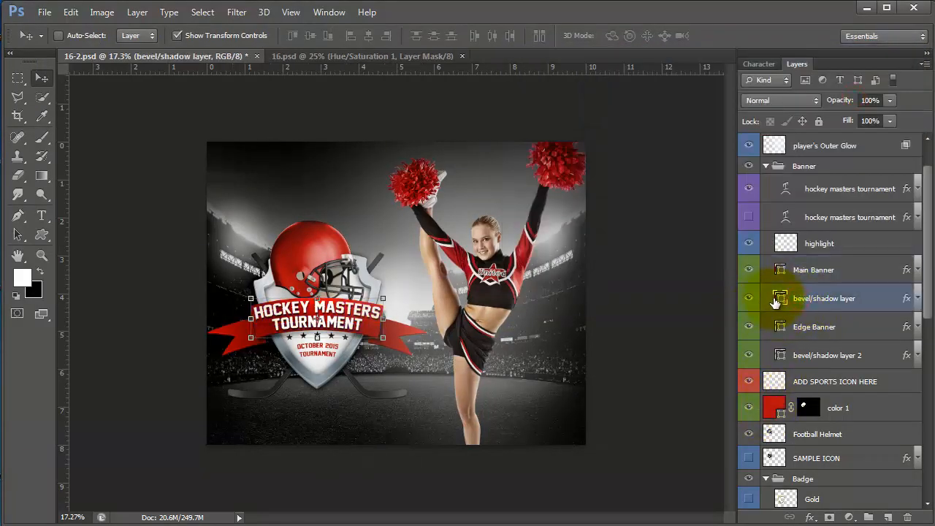
double_click(780, 300)
click(673, 176)
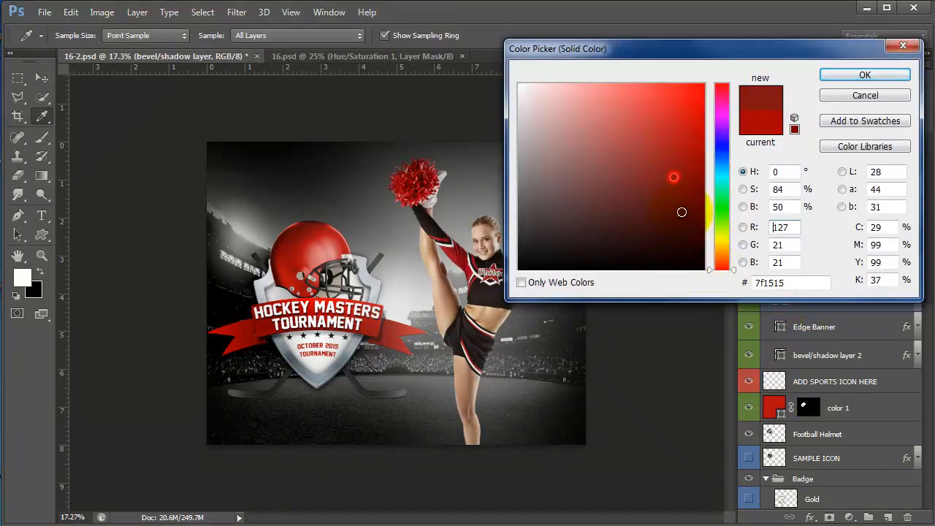
click(839, 76)
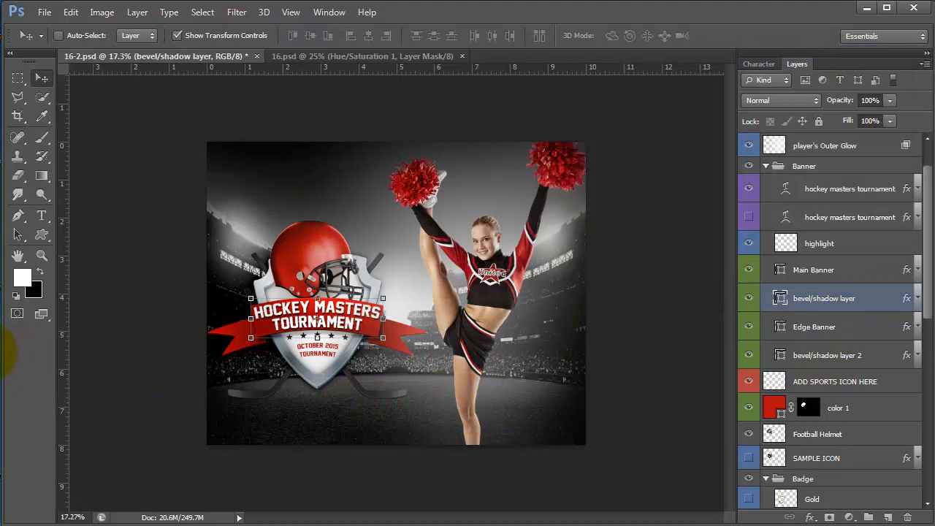
click(41, 215)
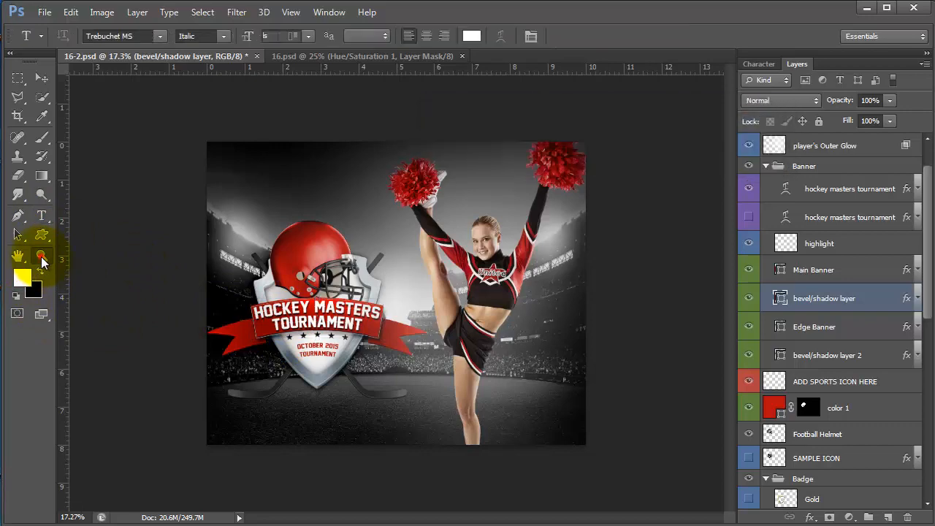
- Zoom in on the banner and move the other poster document out of the way
click(41, 256)
click(227, 307)
click(190, 332)
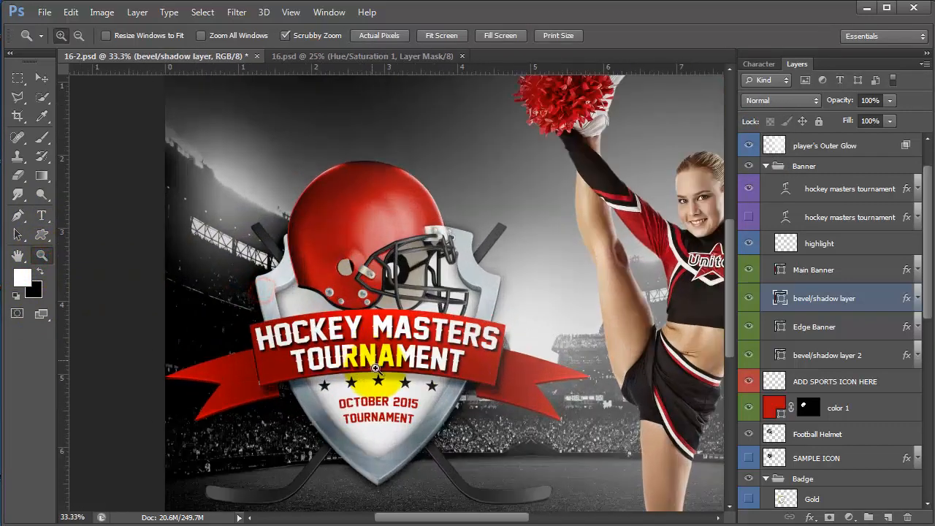
click(40, 219)
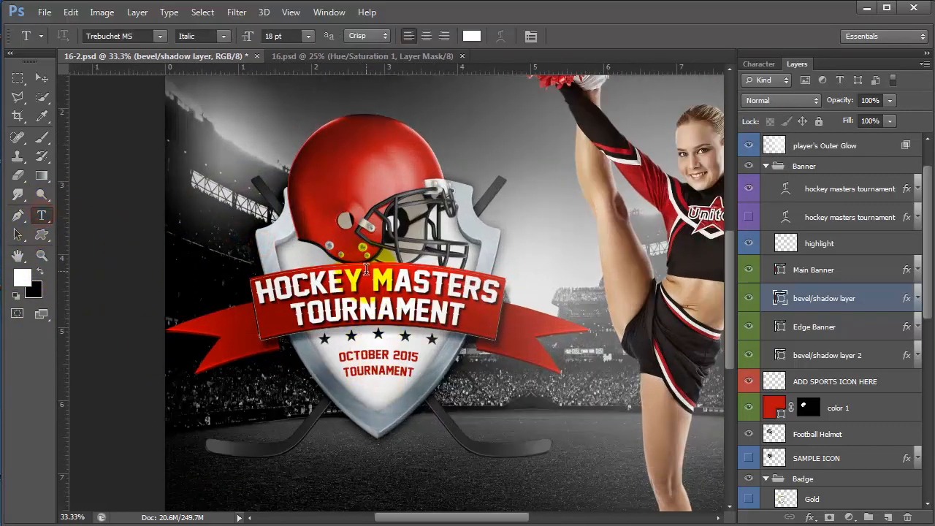
click(301, 59)
drag(303, 57, 934, 150)
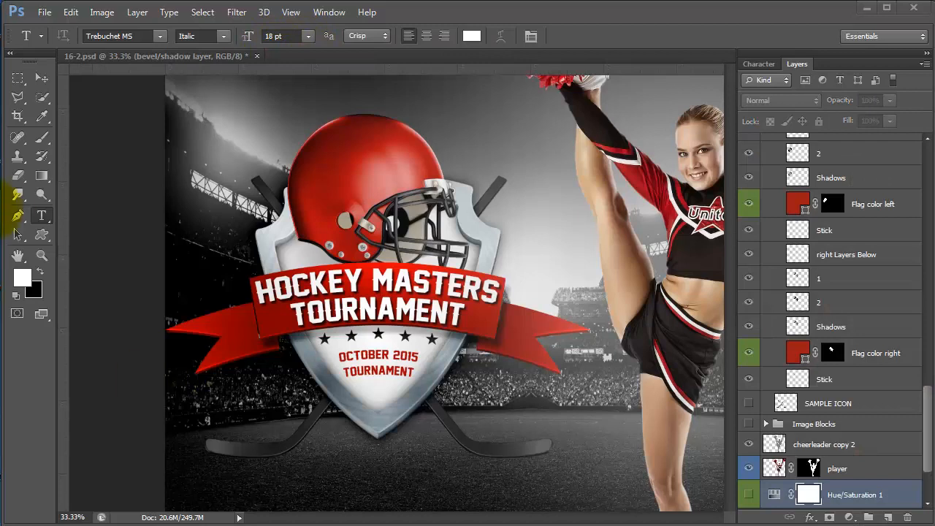
click(330, 273)
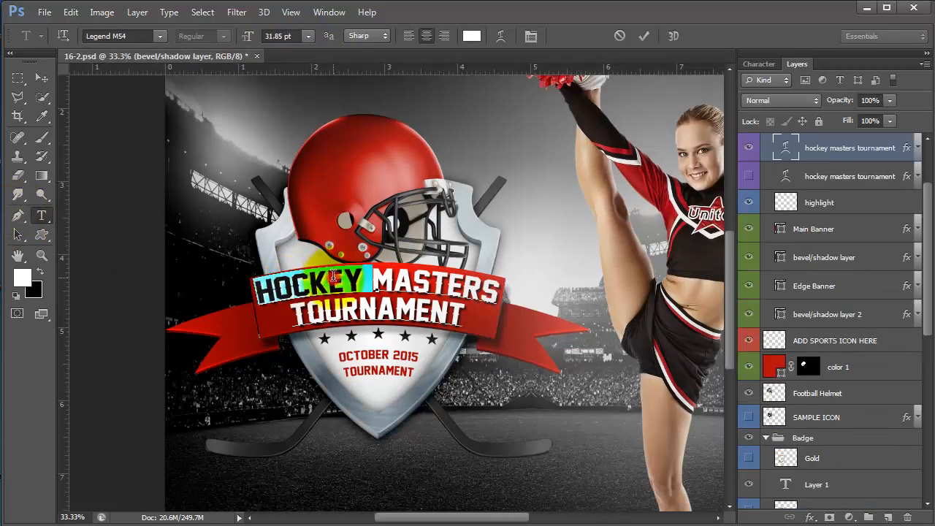
key(ctrl+a)
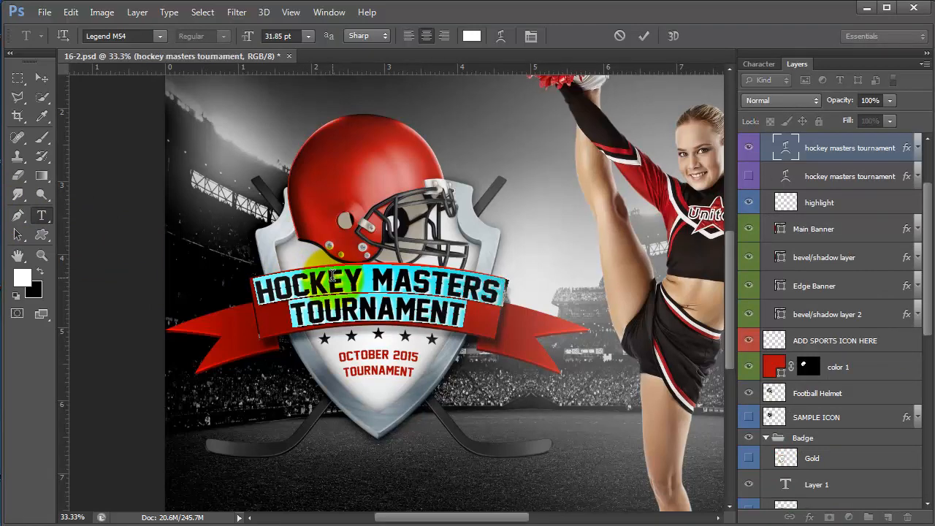
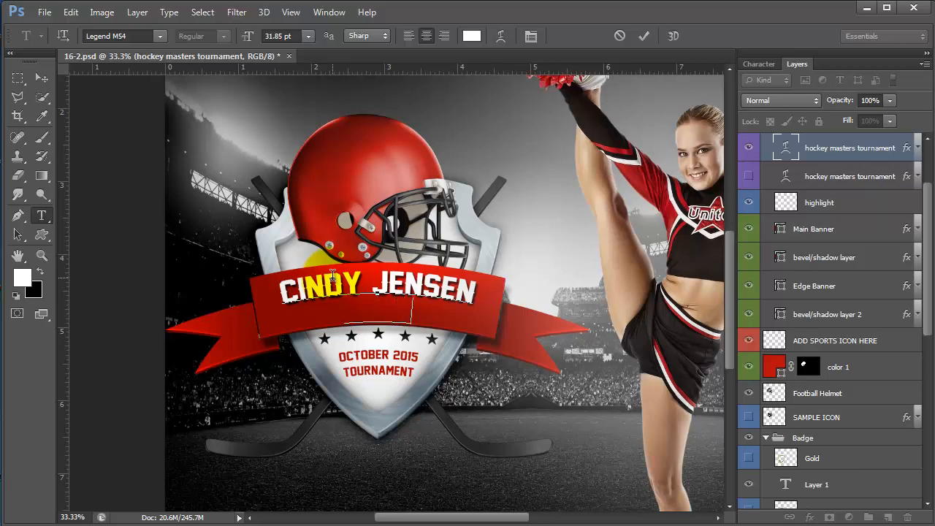
text(VARSITY CHEER)
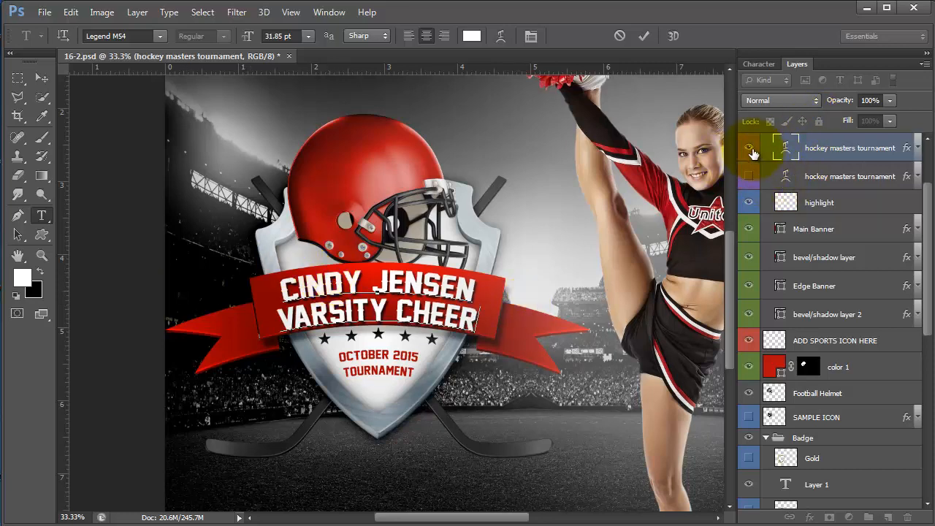
click(750, 179)
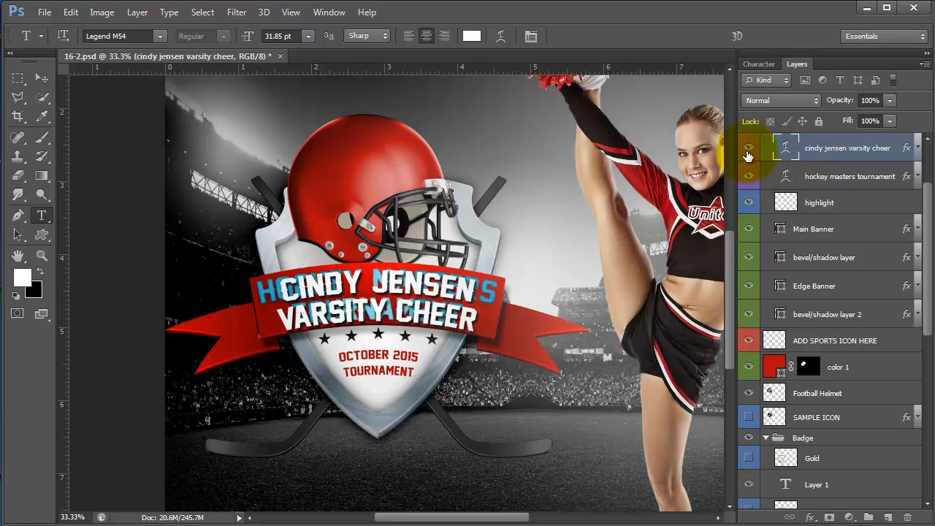
click(750, 149)
click(352, 276)
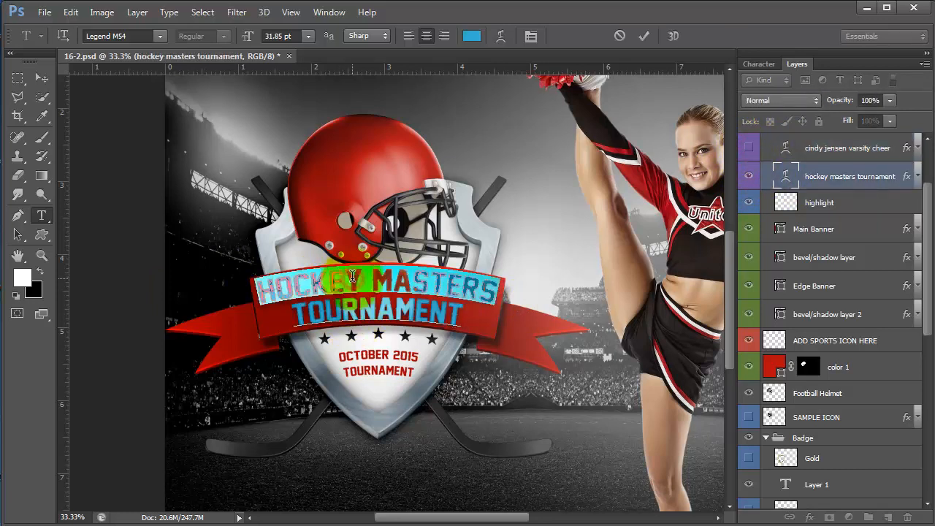
triple_click(352, 276)
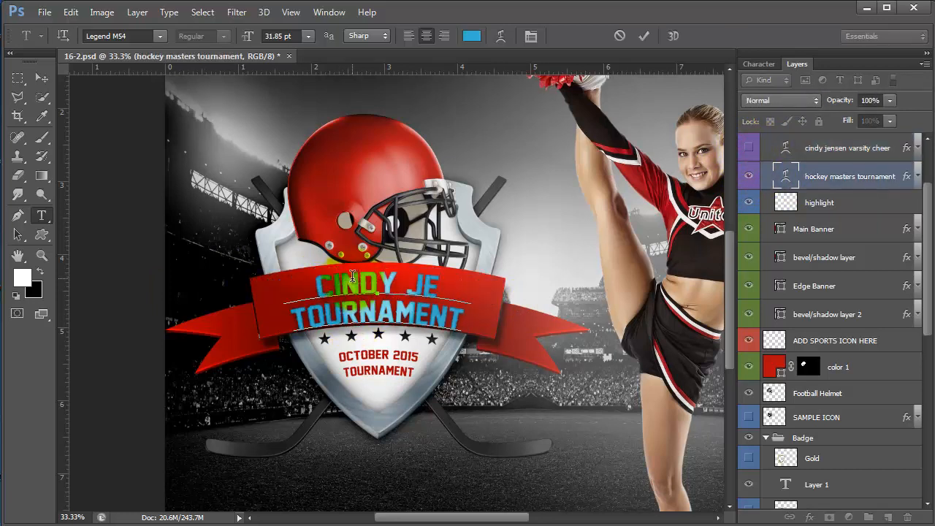
triple_click(324, 311)
text(varcity)
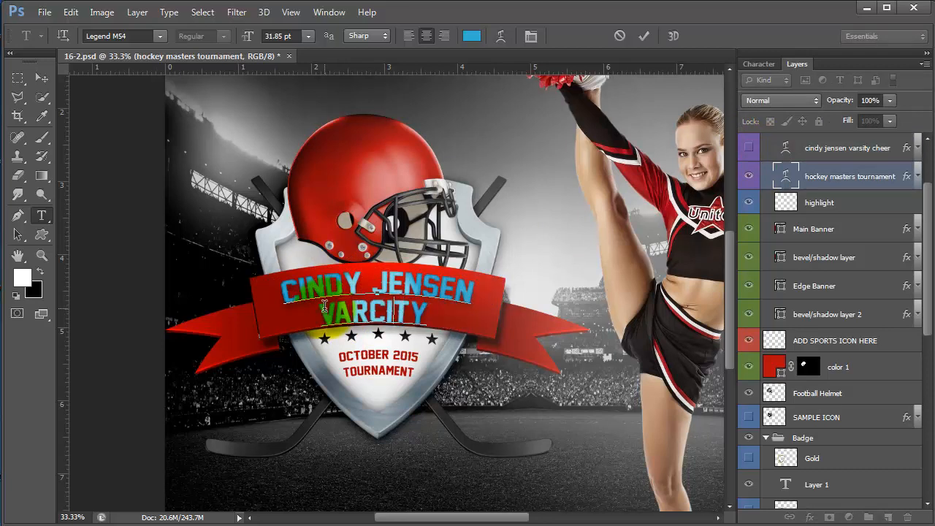
key(BackSpace)
key(BackSpace)
key(BackSpace)
key(BackSpace)
key(BackSpace)
text(rsity cheer)
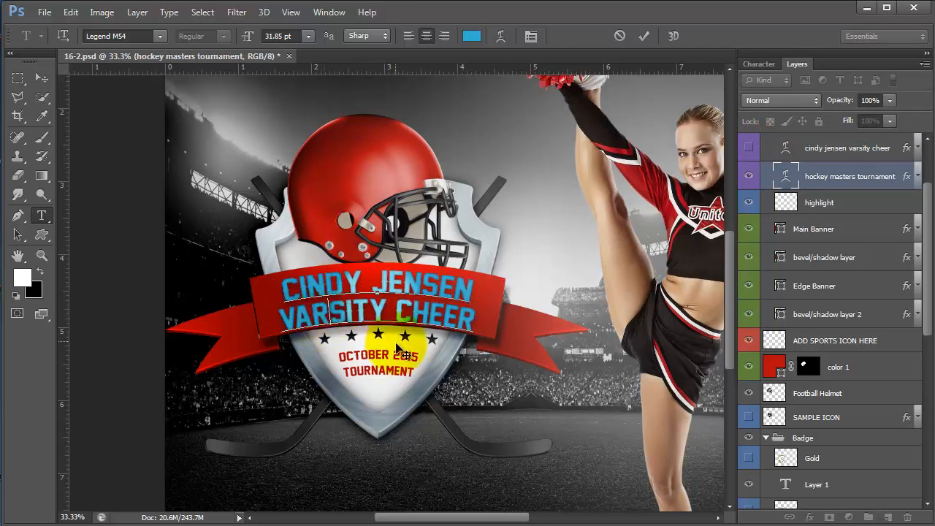
click(748, 152)
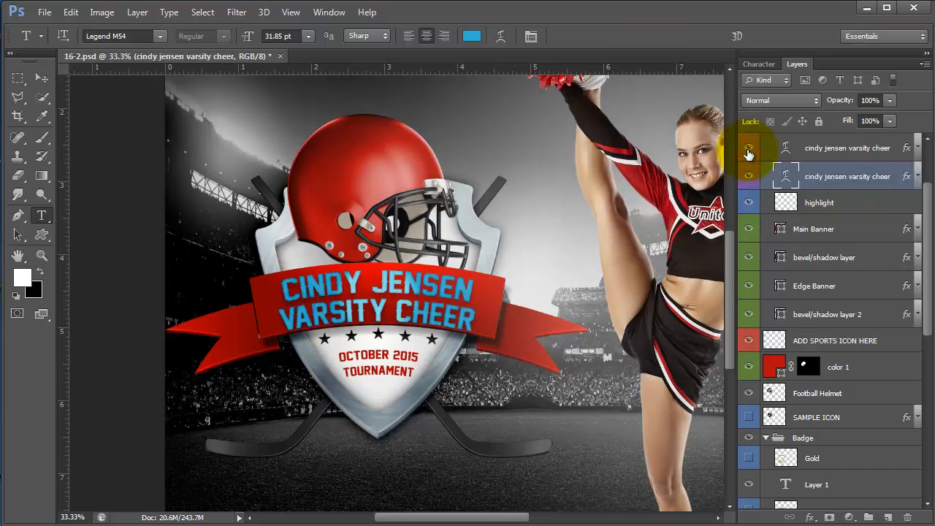
- Check the top text's effects, keep them on, and hide the duplicate banner text layer
click(286, 298)
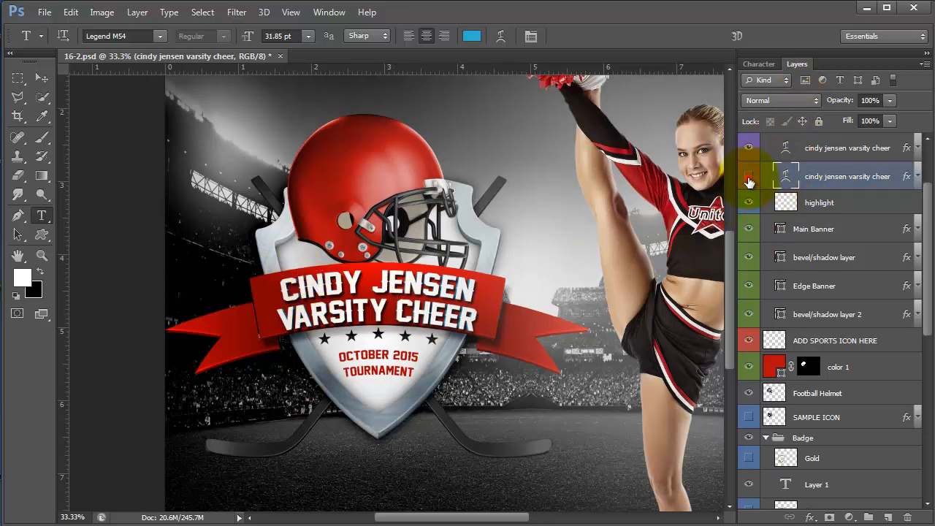
click(749, 181)
click(749, 179)
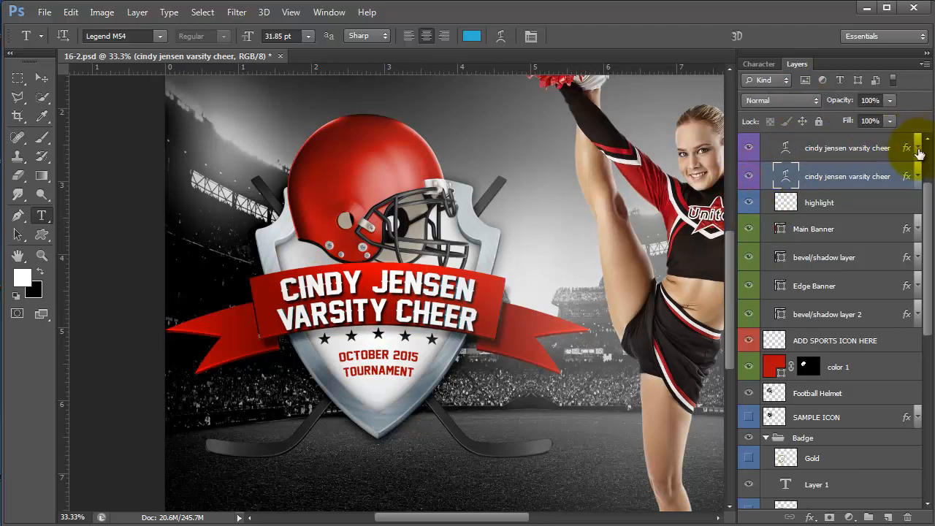
click(917, 149)
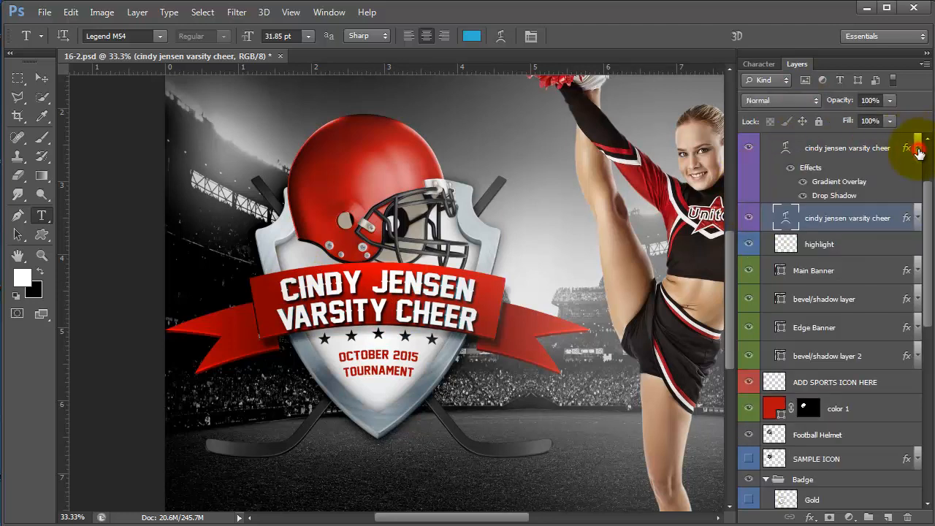
click(792, 170)
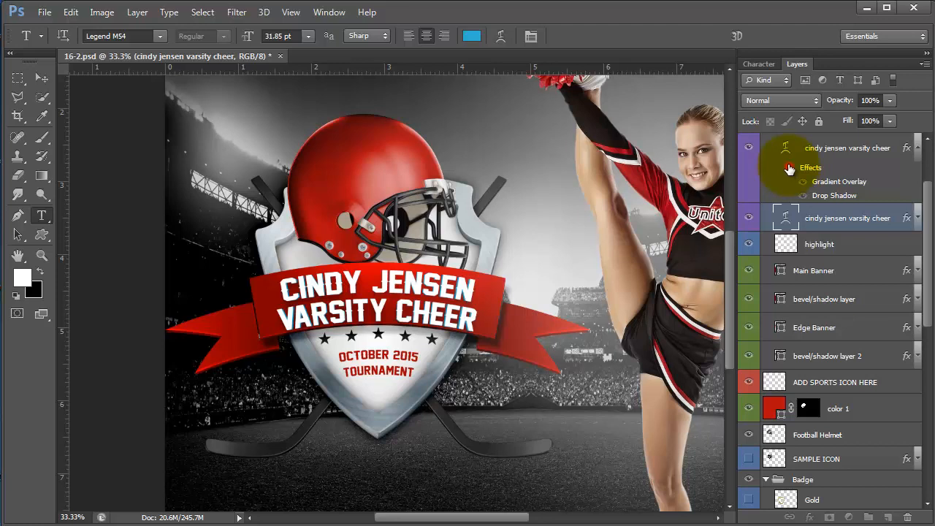
click(789, 168)
click(749, 218)
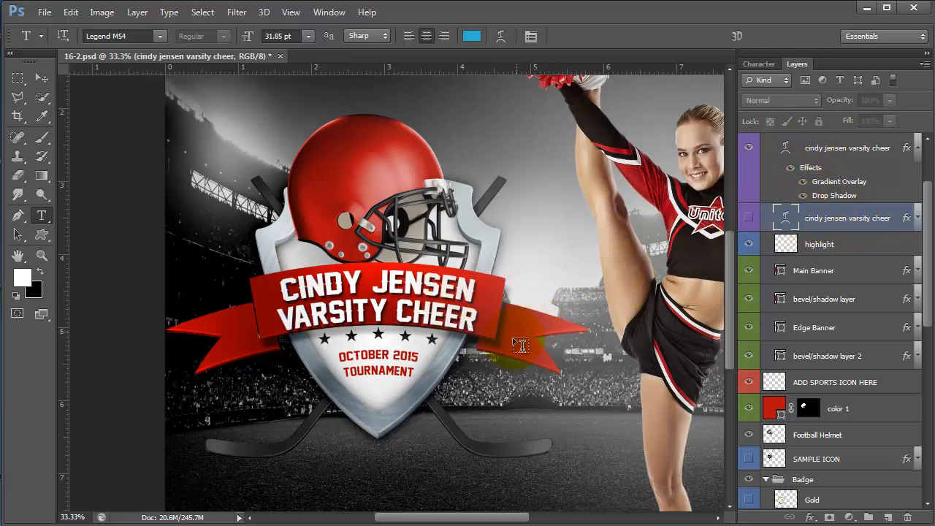
- Change the OCTOBER 2015 TOURNAMENT text to 2018 and enlarge it to about 158%
double_click(372, 355)
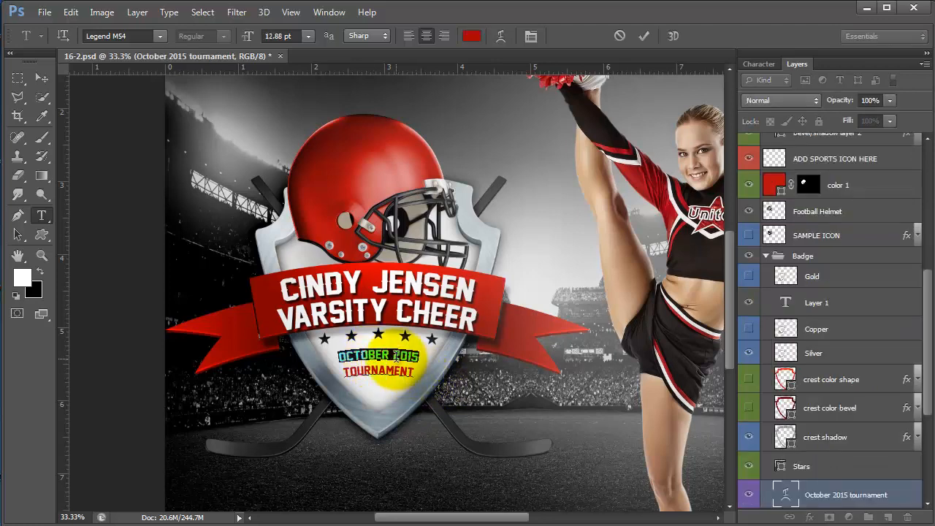
drag(412, 371, 328, 353)
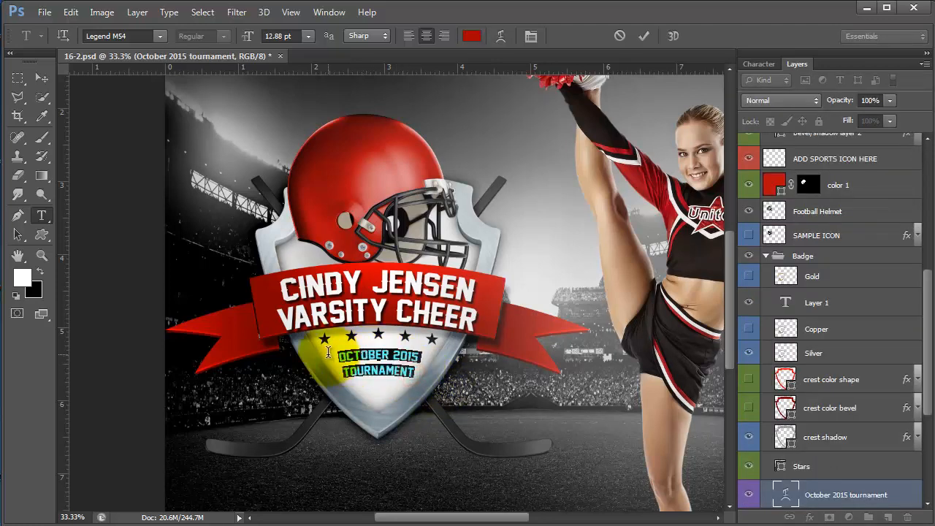
text(2018)
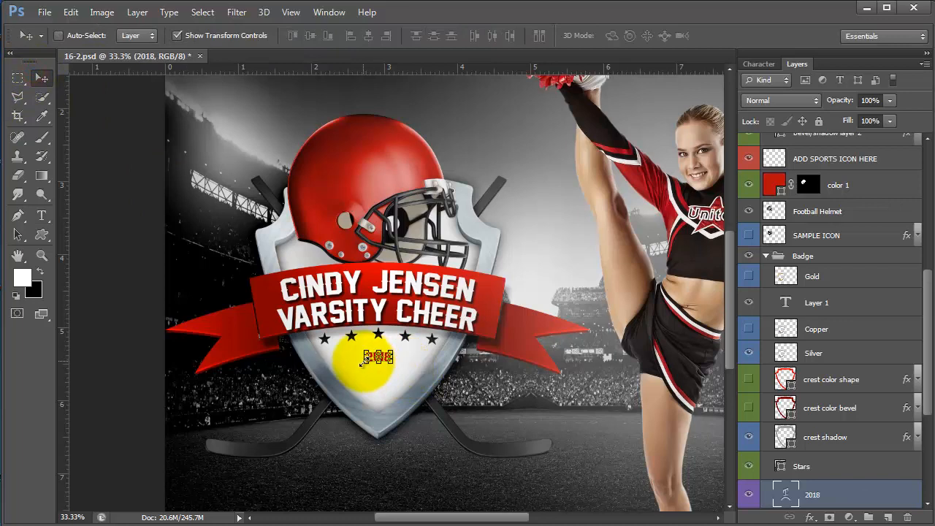
drag(366, 362, 410, 377)
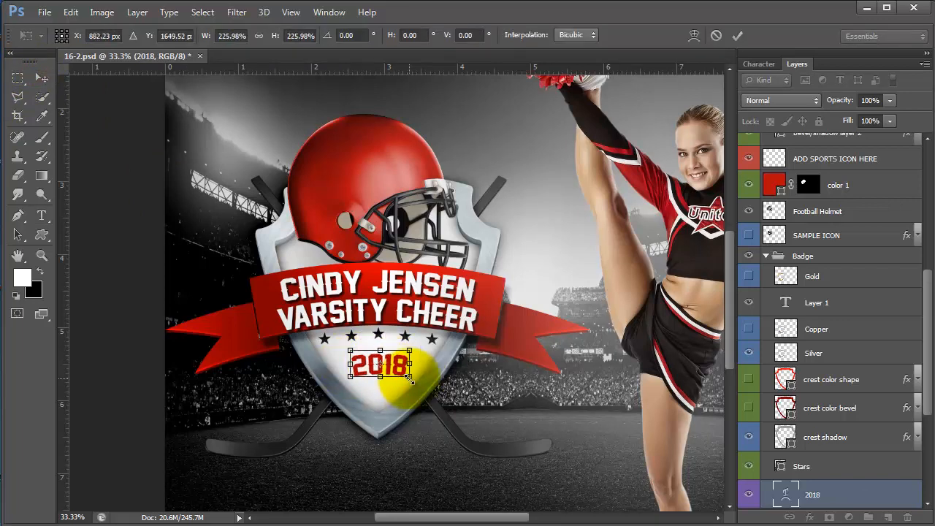
key(Return)
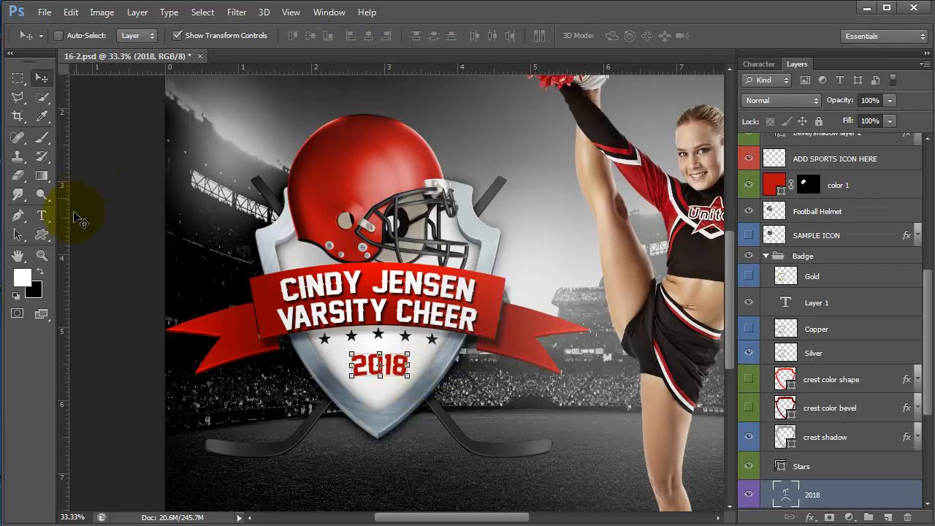
- Recolour the 2018 text black
click(49, 217)
click(380, 365)
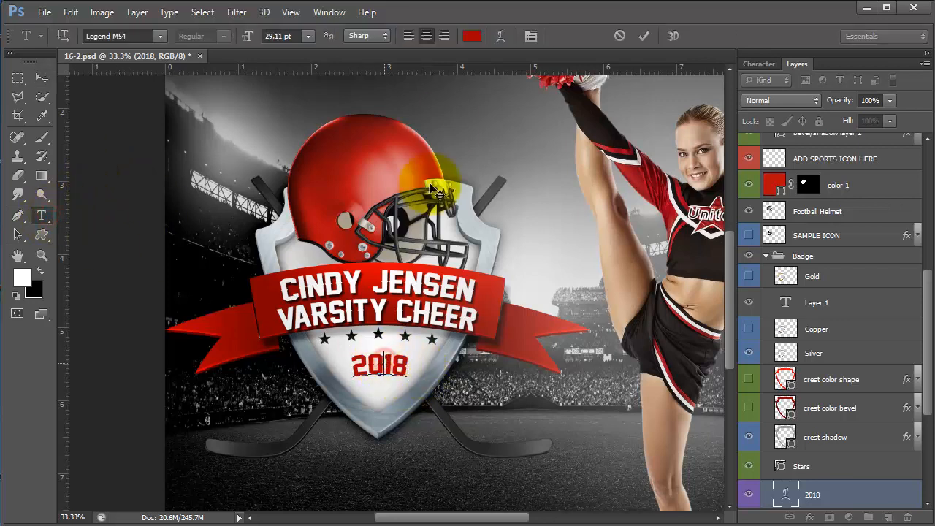
drag(409, 367, 351, 365)
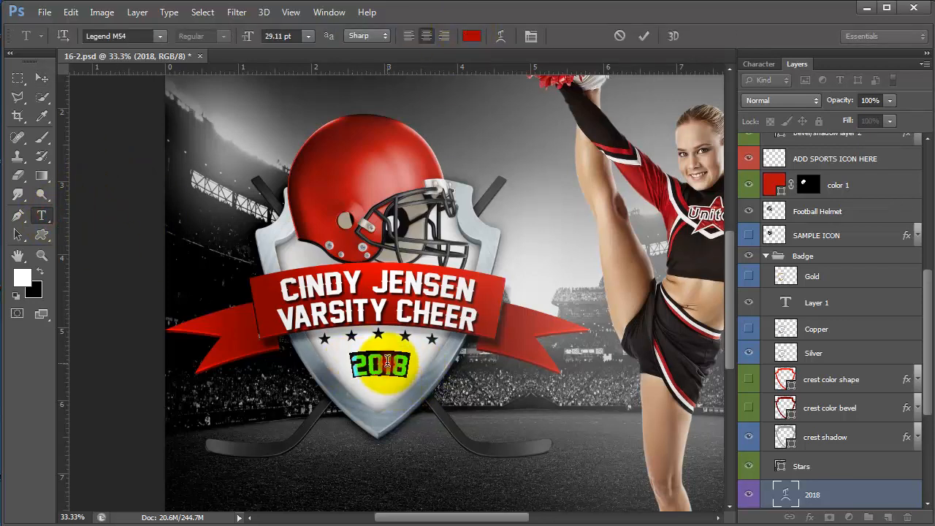
click(471, 37)
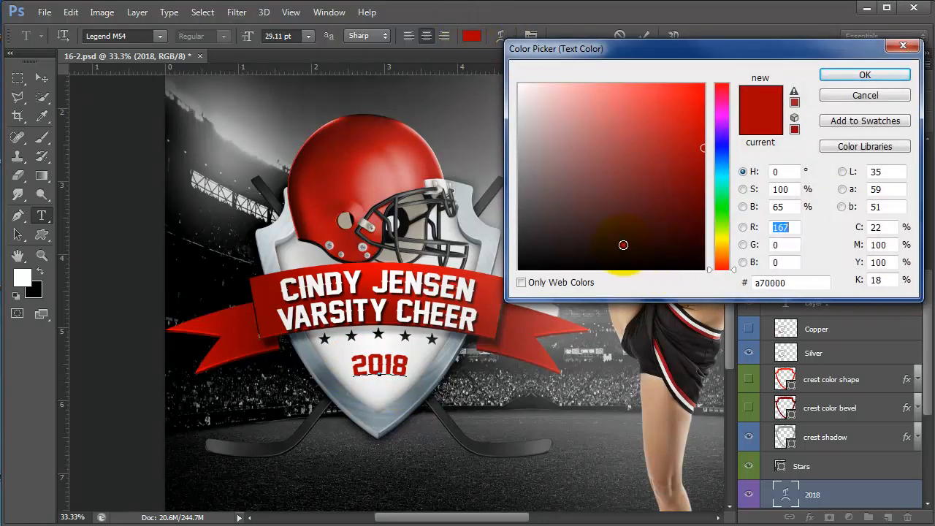
drag(621, 244, 610, 280)
click(865, 76)
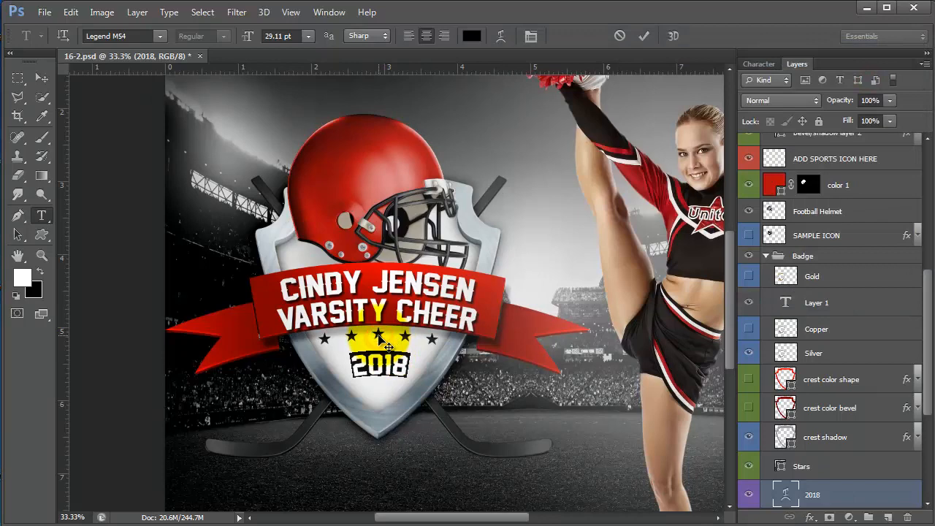
- Set the Stars fill to bright red d10c0c sampled from the helmet
click(779, 466)
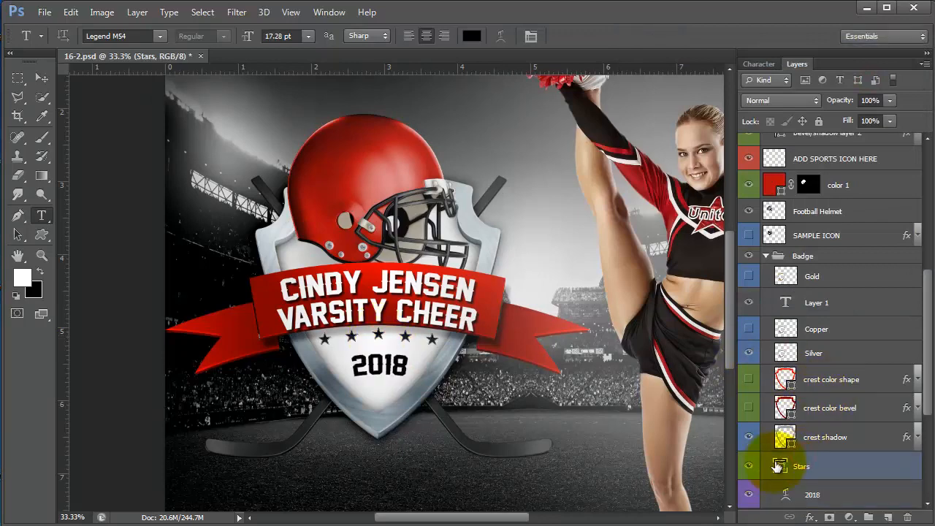
double_click(778, 466)
click(385, 181)
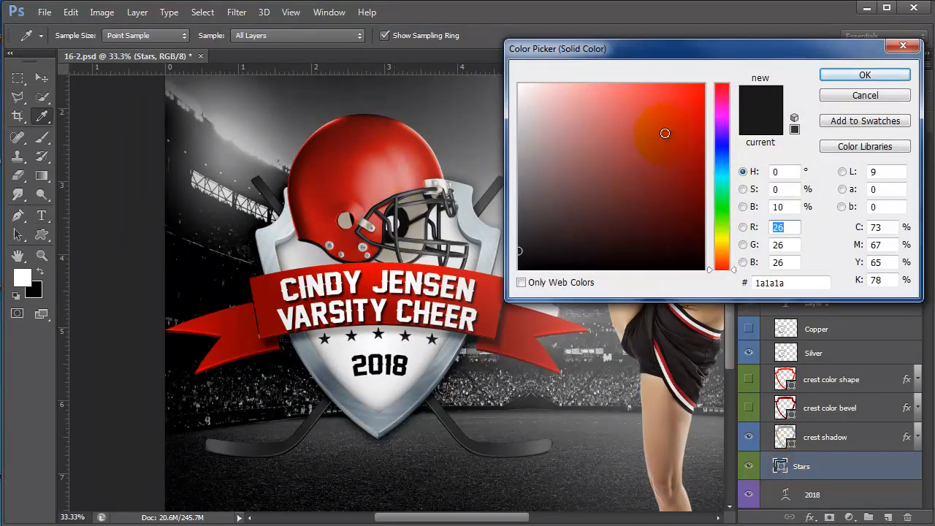
click(693, 117)
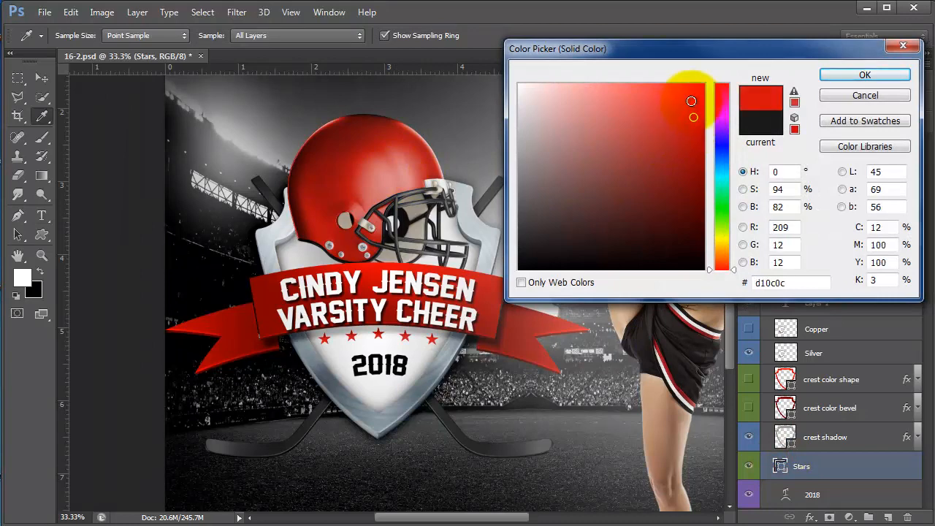
click(837, 75)
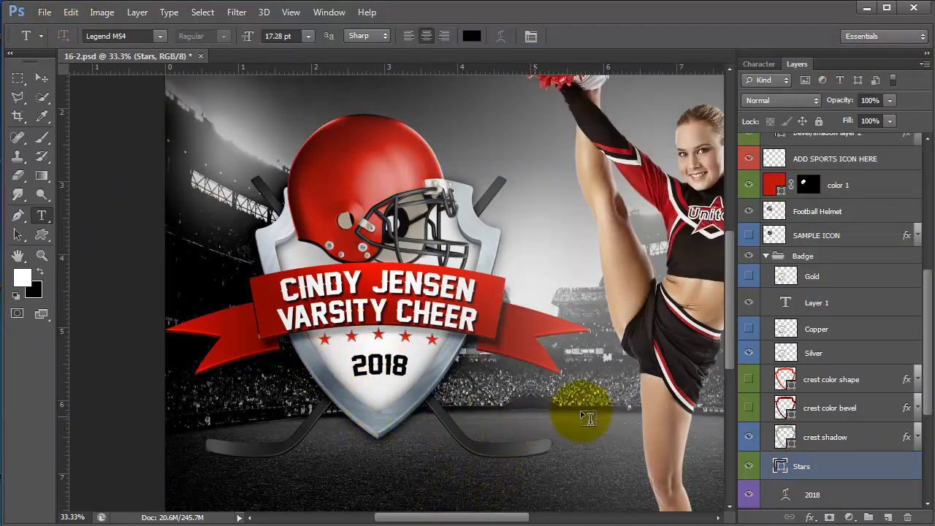
- Hide the SAMPLE ICON crossed hockey sticks layer
scroll(868, 399, down, 3)
scroll(868, 399, down, 2)
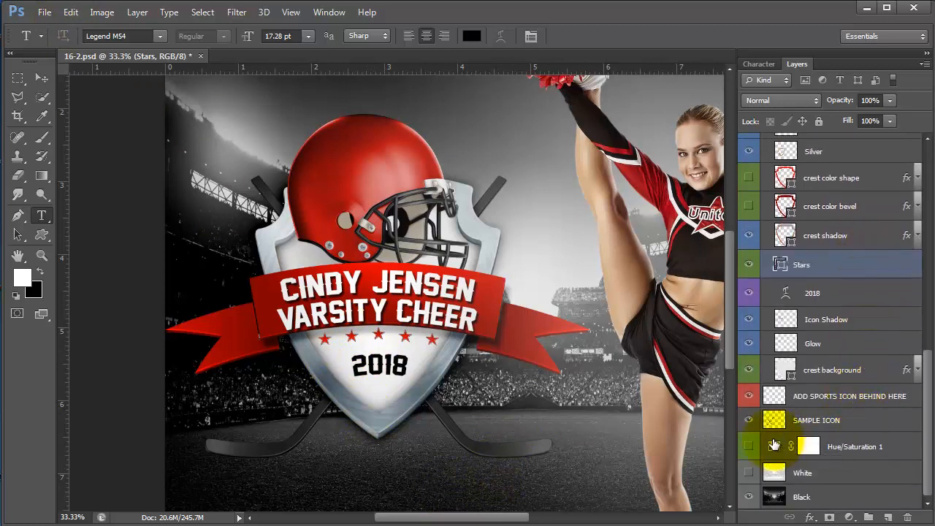
click(747, 420)
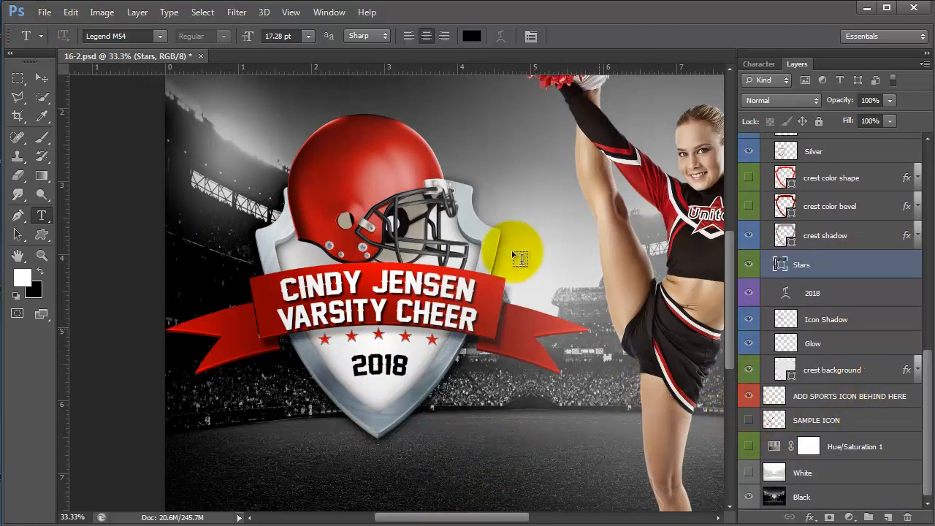
- Open 37 Color Flags Crossed.psd and move its floating window beside the poster
click(43, 13)
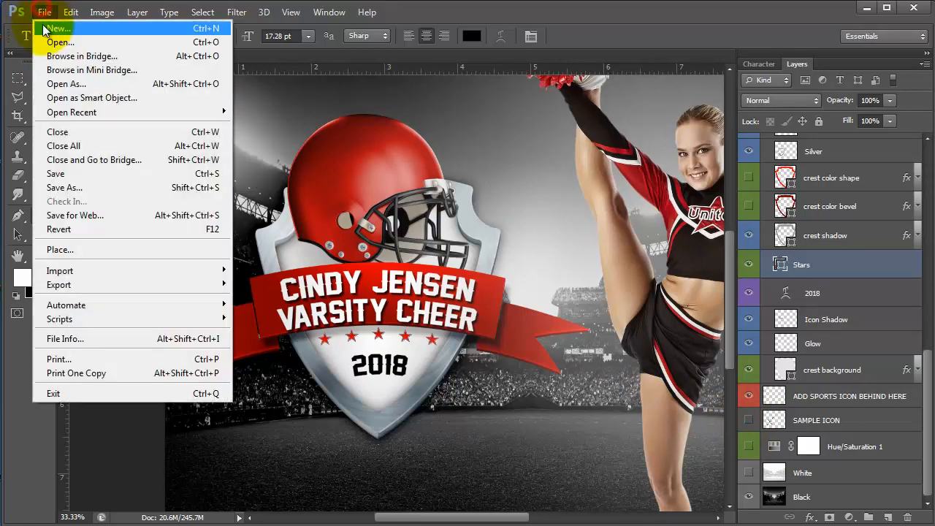
click(46, 28)
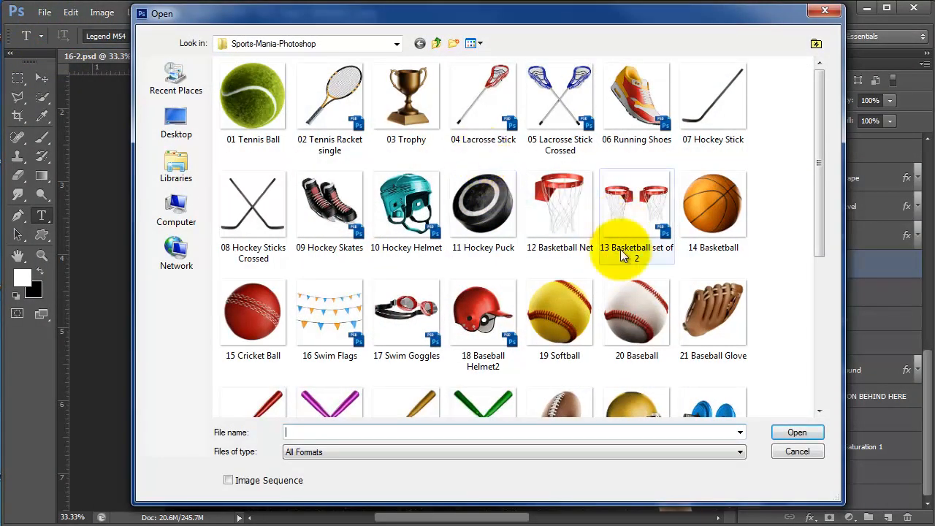
drag(819, 194, 804, 356)
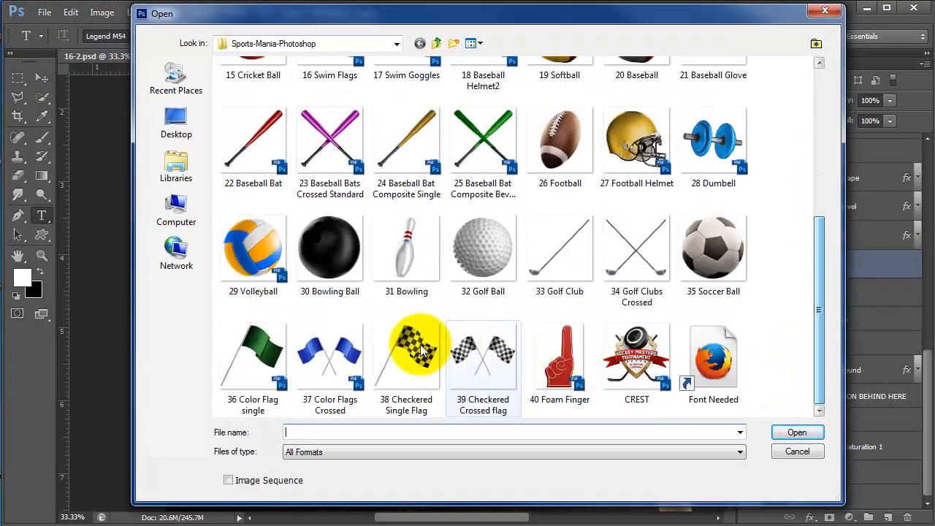
click(325, 352)
click(796, 432)
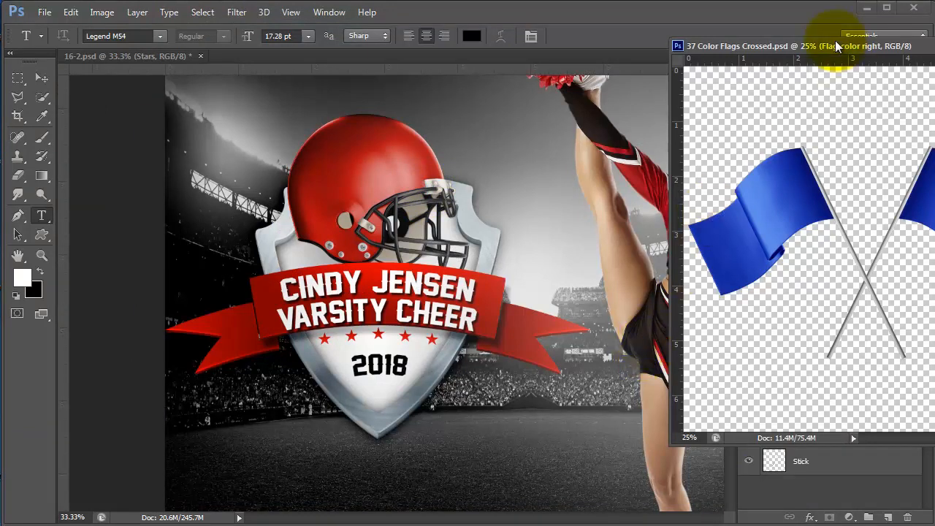
drag(835, 40, 934, 22)
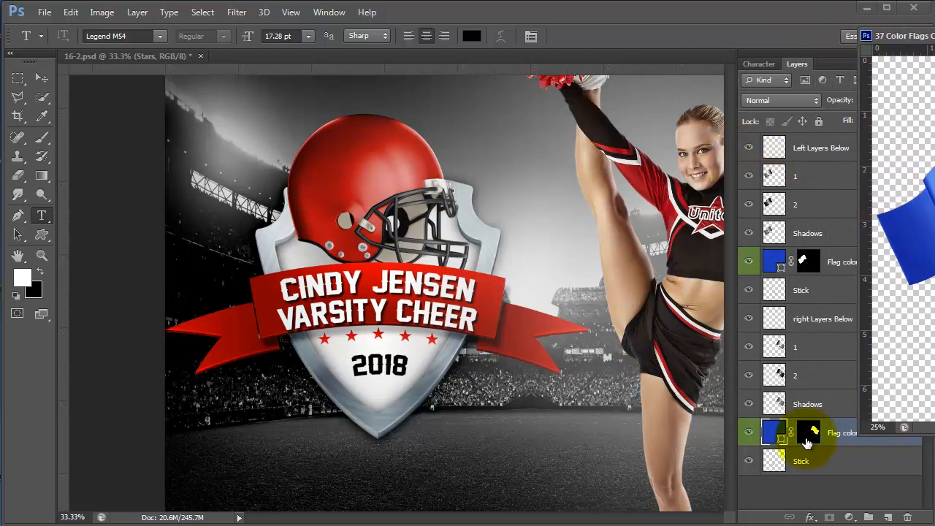
click(808, 461)
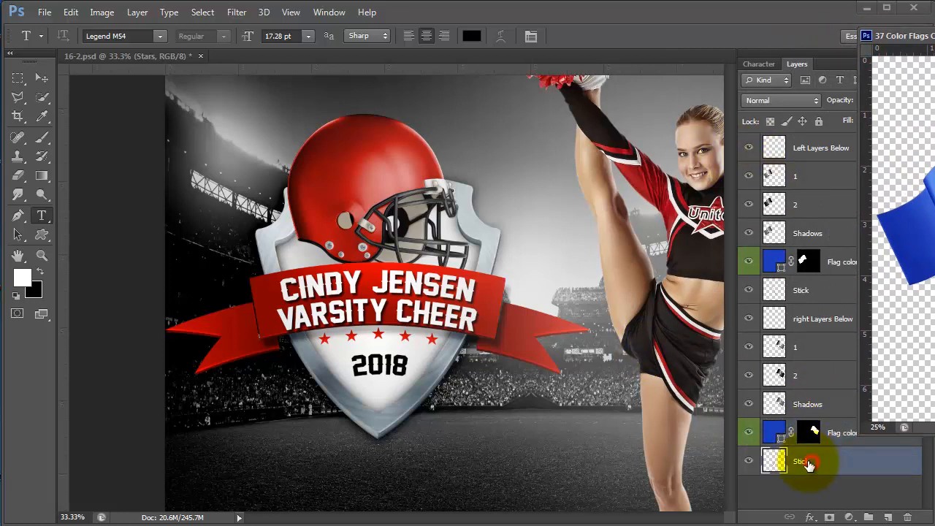
- Bring all crossed flag layers into the poster as one group and fit the view
shift+click(804, 146)
drag(933, 35, 934, 35)
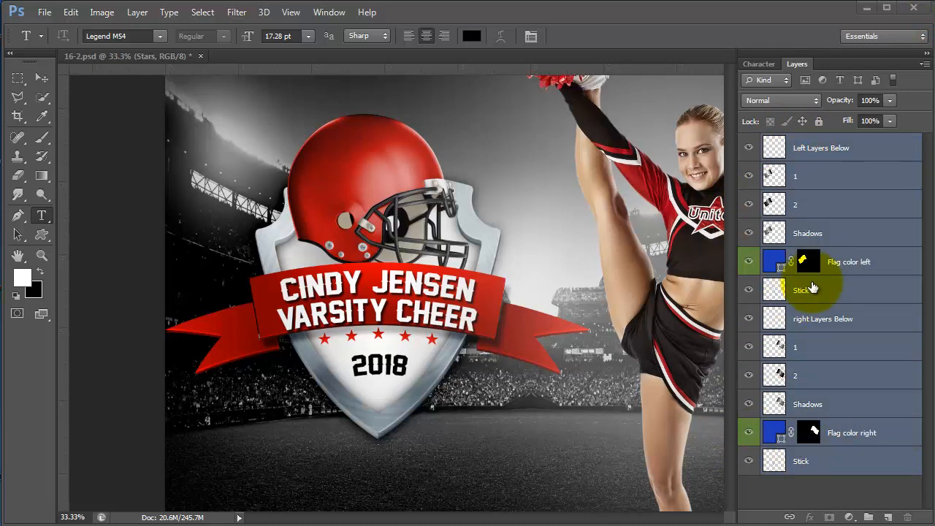
key(ctrl+g)
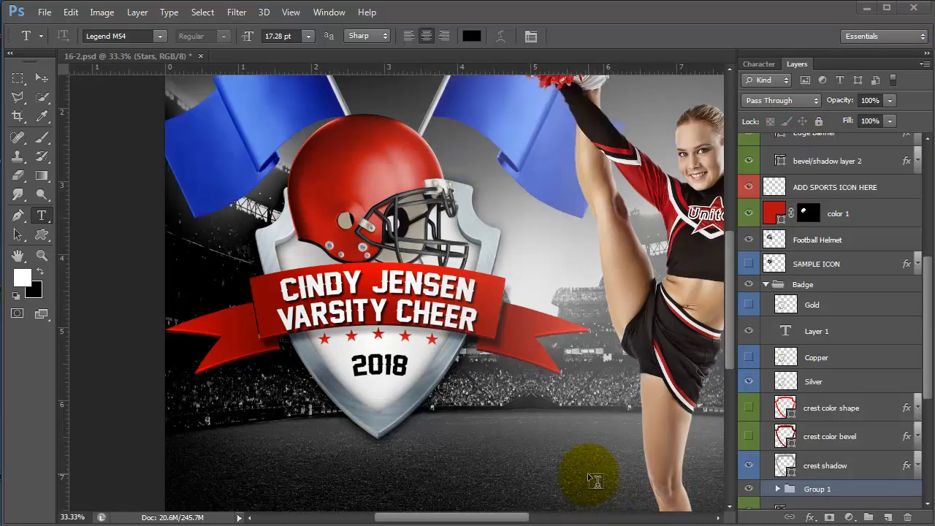
key(ctrl+0)
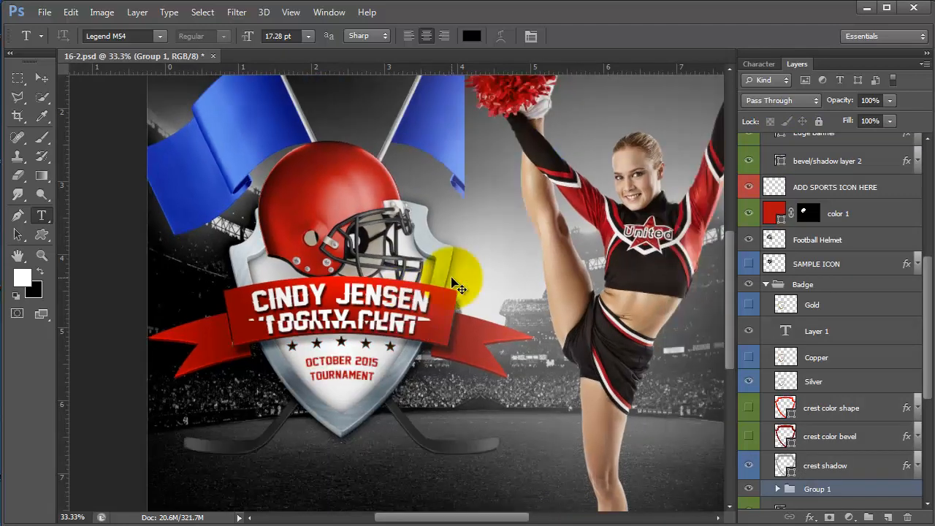
- Scale the flags group to about 67% and place it behind the helmet
click(40, 76)
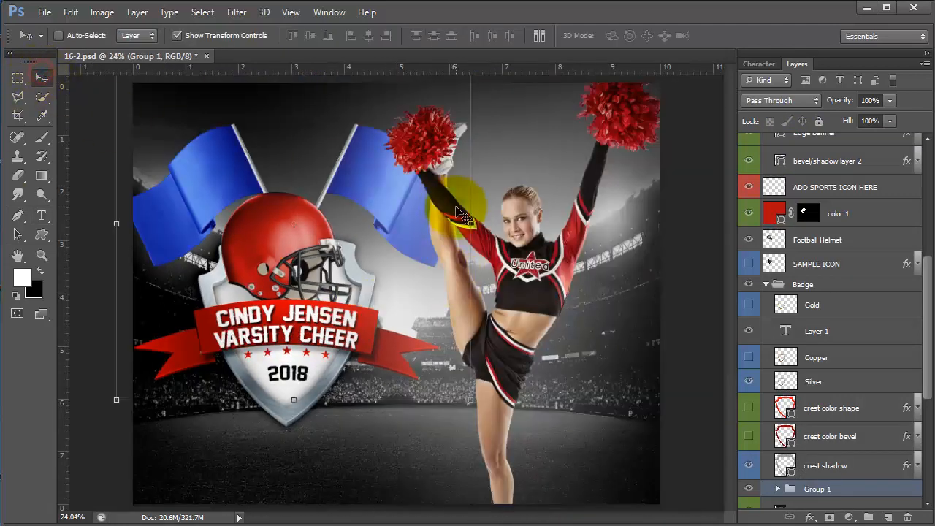
scroll(455, 207, down, 2)
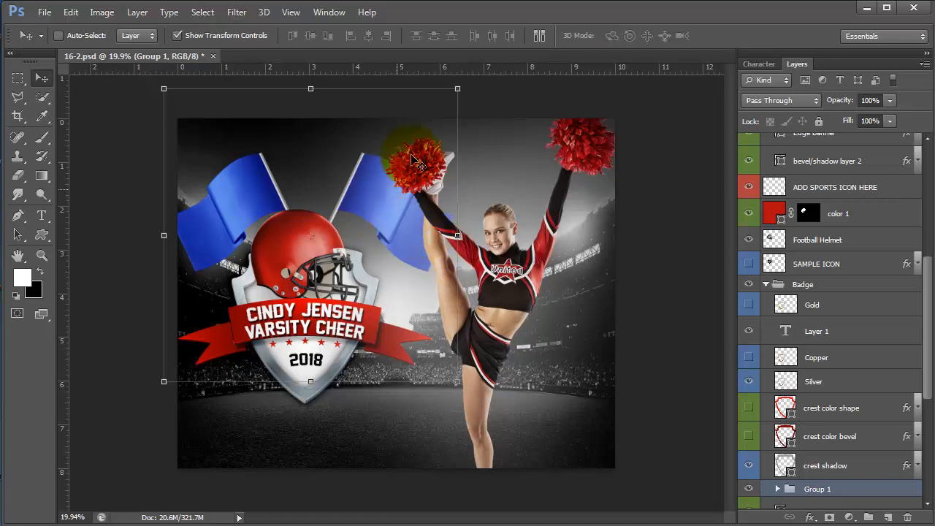
drag(453, 89, 385, 161)
drag(342, 227, 364, 157)
drag(406, 85, 383, 106)
drag(349, 165, 345, 192)
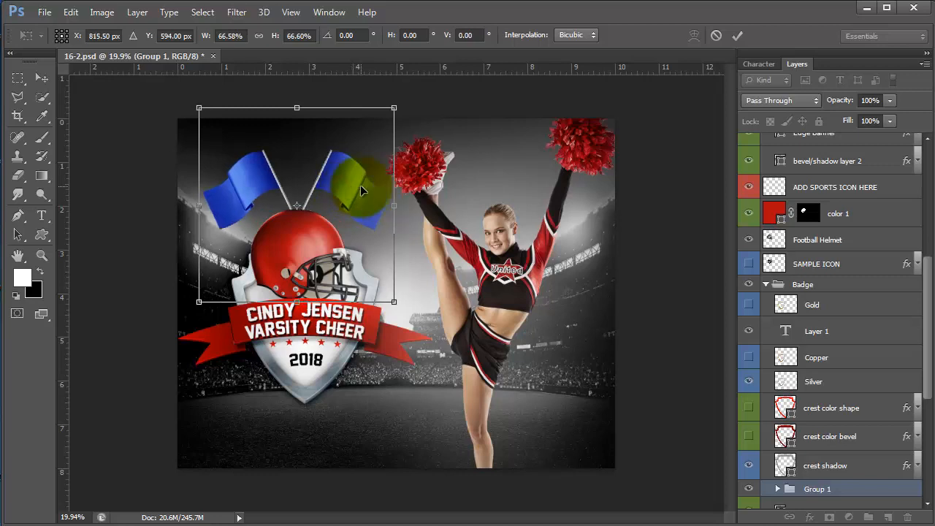
key(Return)
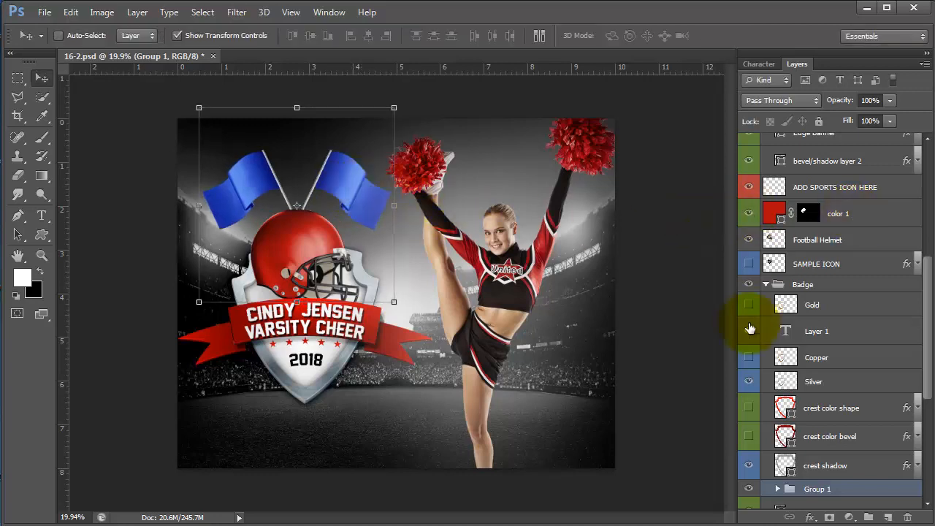
- Set the left flag fill to dark red 810000 sampled from the cheerleader's shirt
scroll(820, 460, down, 5)
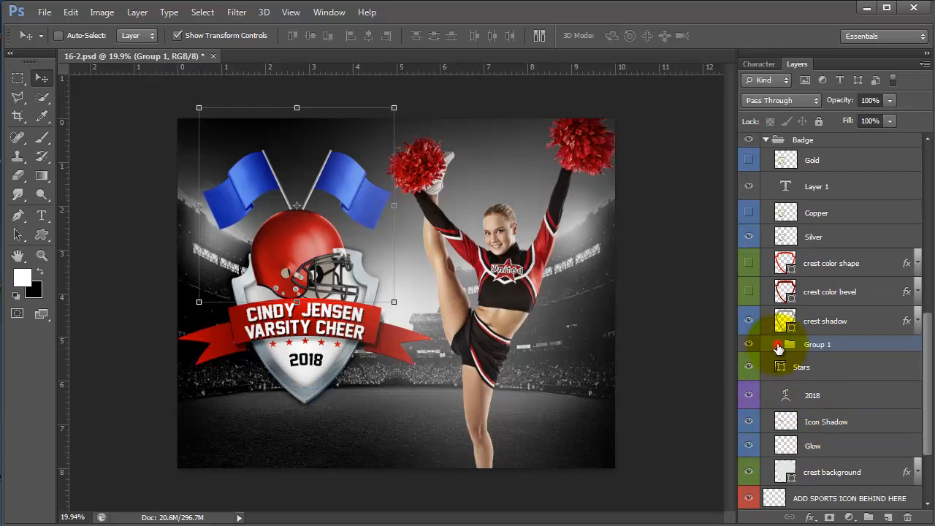
click(779, 344)
scroll(795, 332, down, 6)
double_click(794, 345)
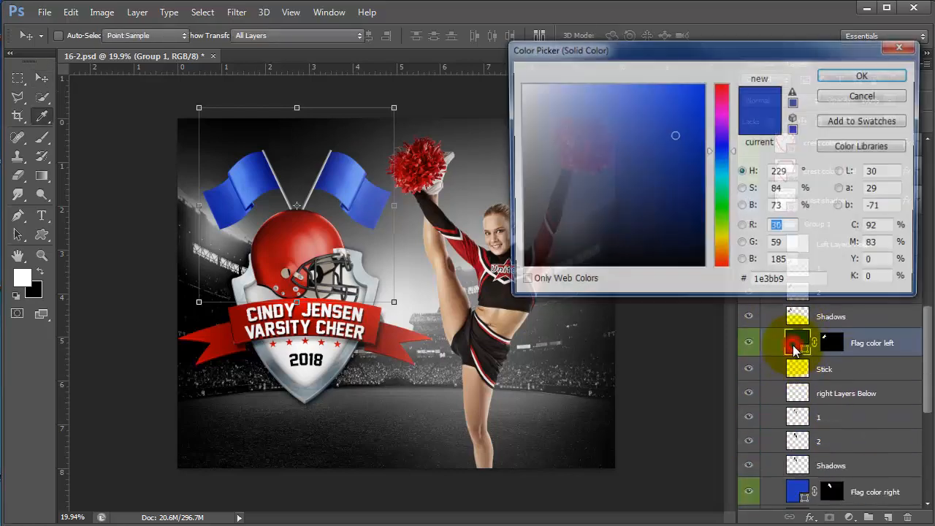
click(491, 262)
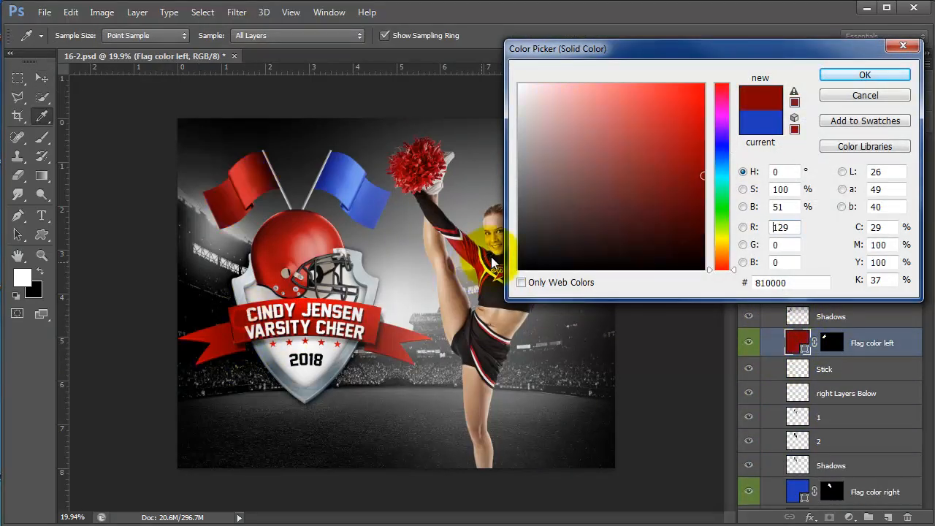
click(827, 75)
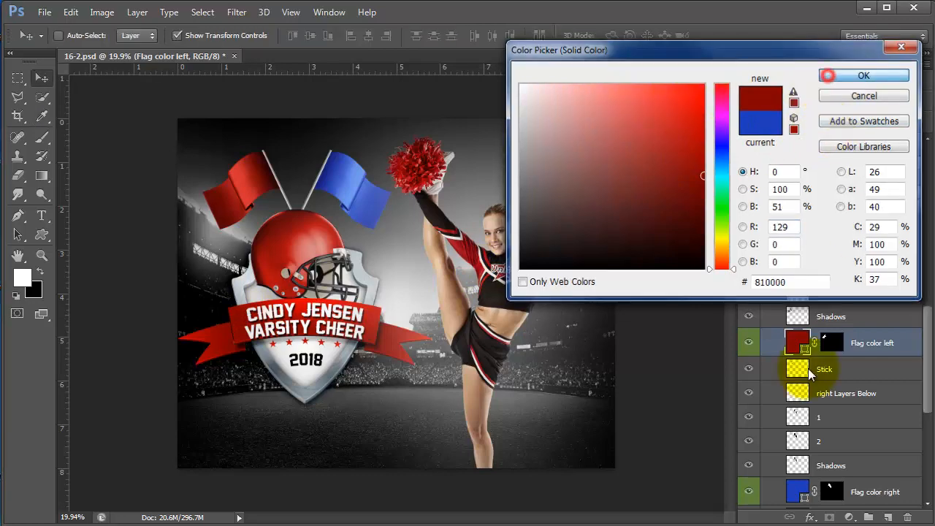
double_click(796, 340)
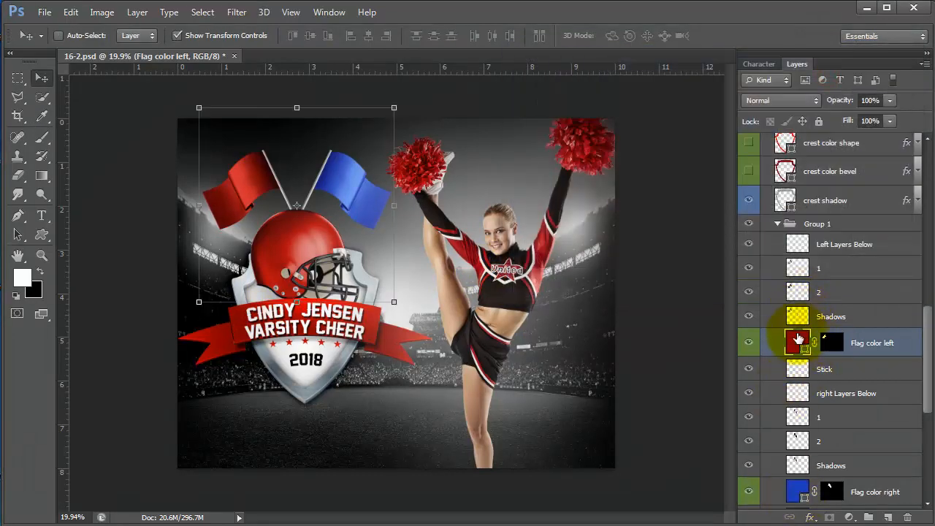
click(793, 281)
key(ctrl+c)
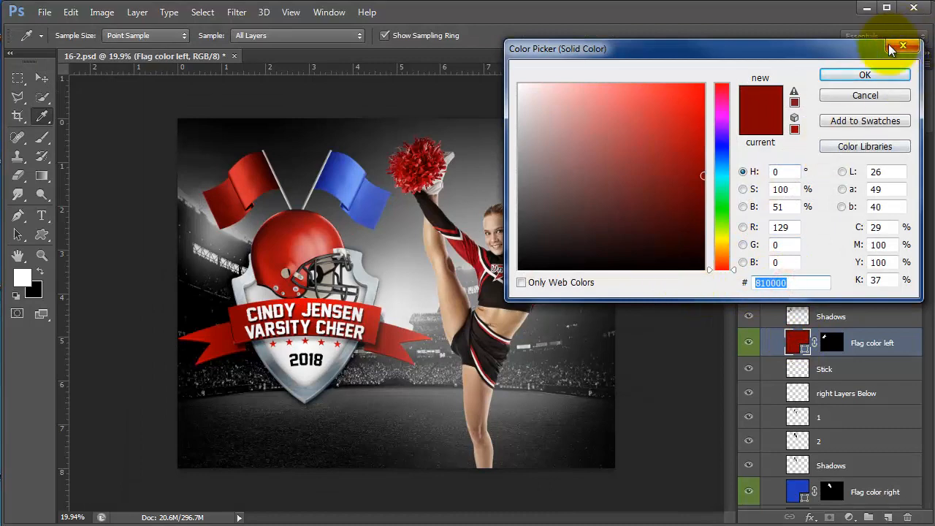
click(864, 75)
- Paste hex 810000 into the right flag's fill so both flags are red
double_click(795, 489)
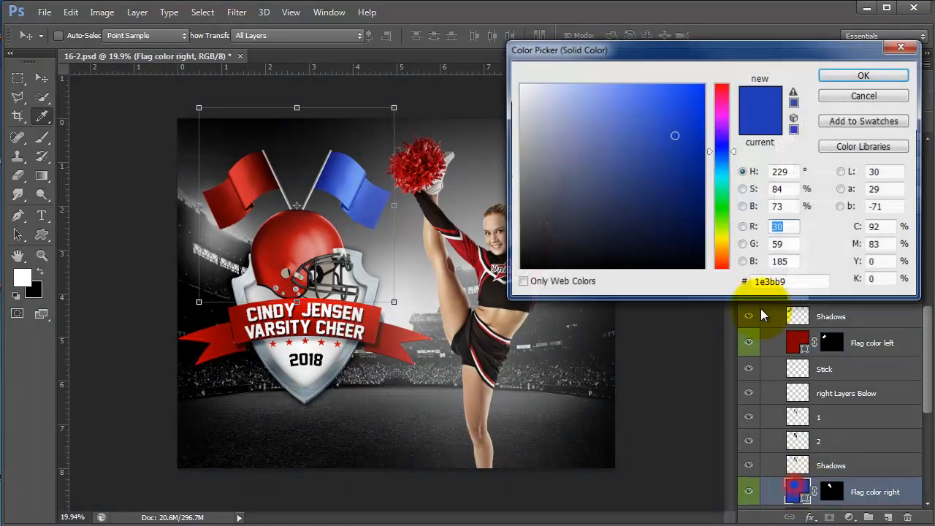
click(796, 282)
key(ctrl+v)
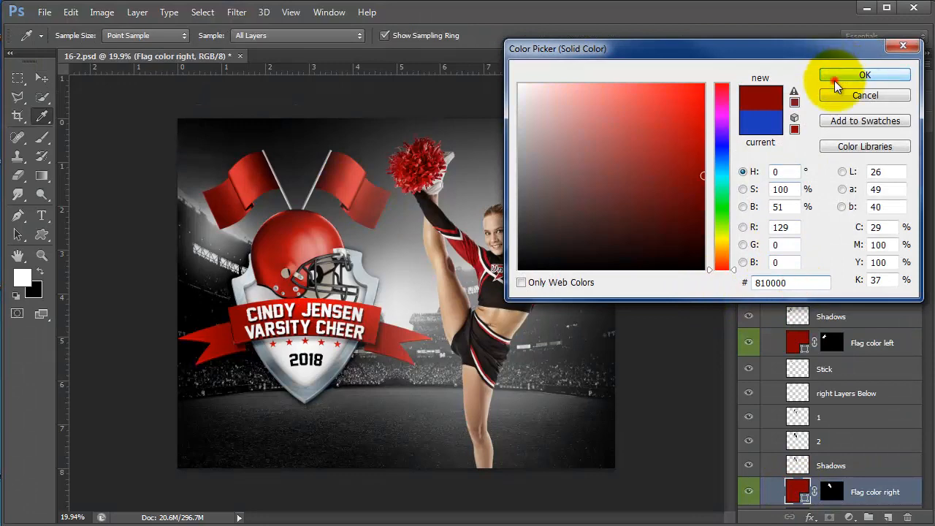
click(835, 78)
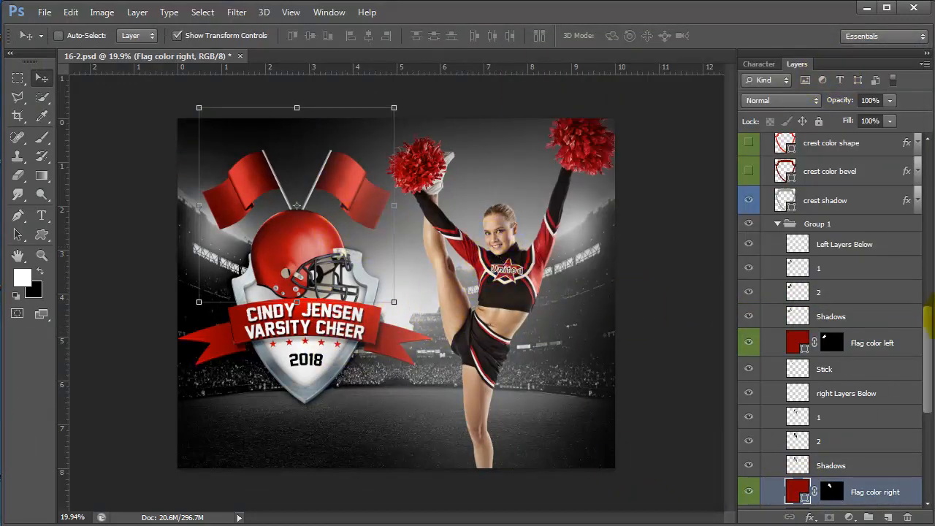
drag(926, 337, 912, 157)
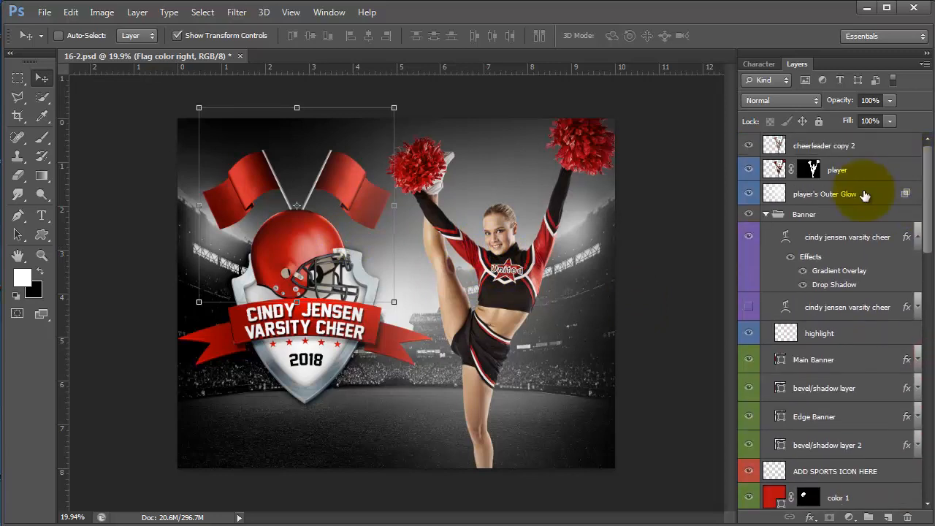
- Drag the player's Outer Glow layer below ADD SPORTS ICON BEHIND HERE
click(864, 193)
scroll(855, 475, down, 3)
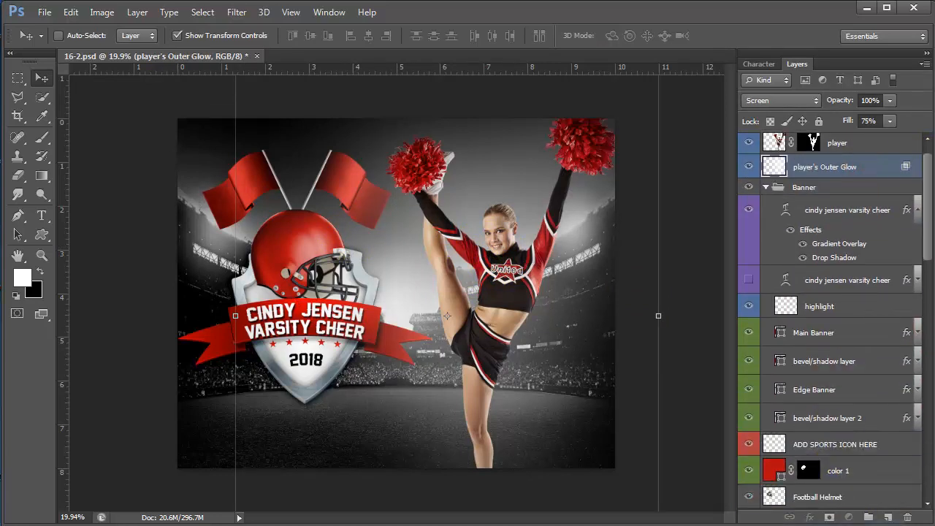
scroll(832, 321, down, 18)
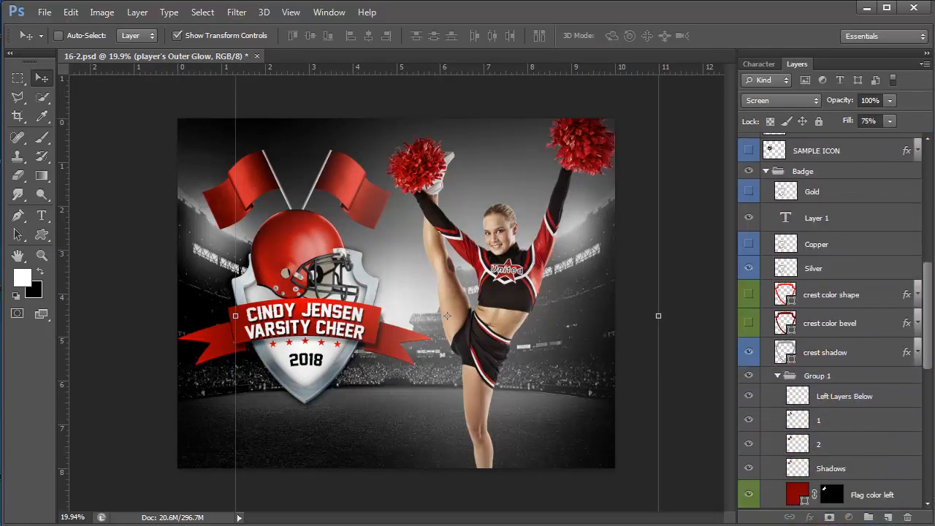
scroll(833, 321, down, 10)
drag(772, 331, 822, 409)
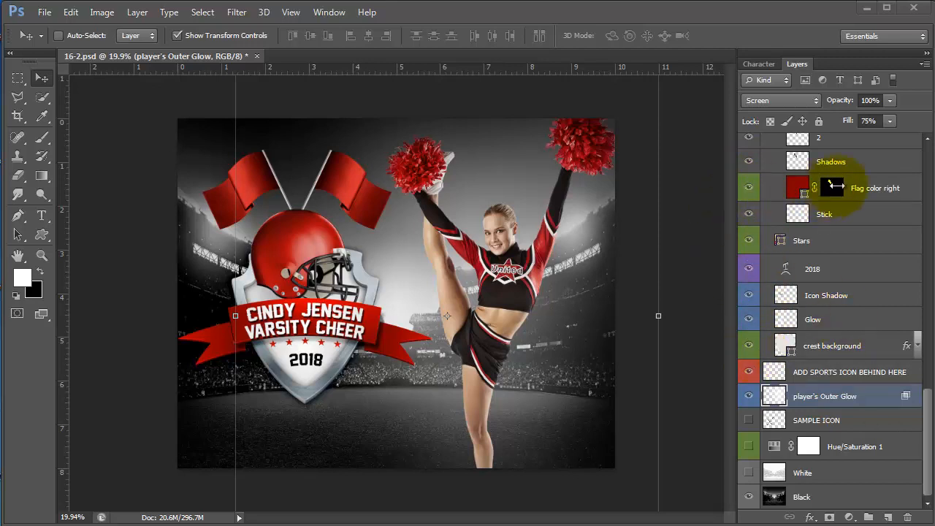
click(813, 376)
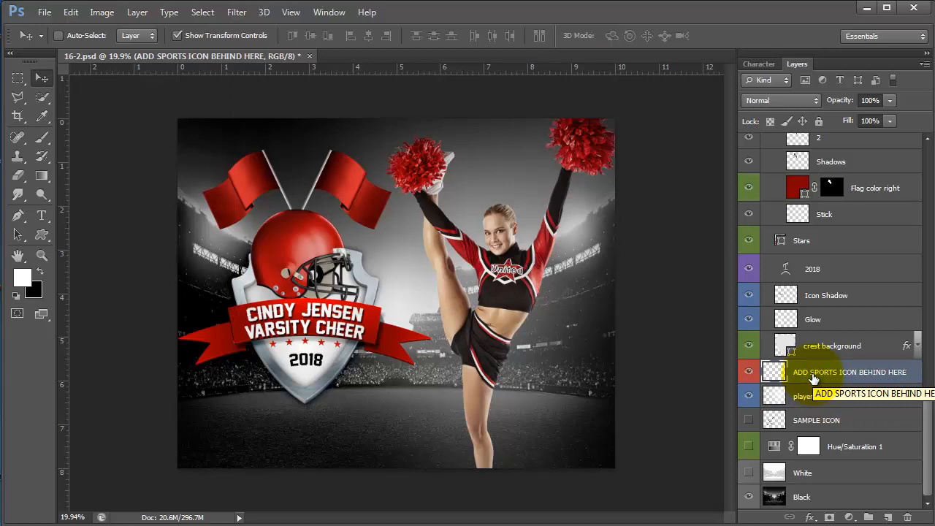
click(830, 267)
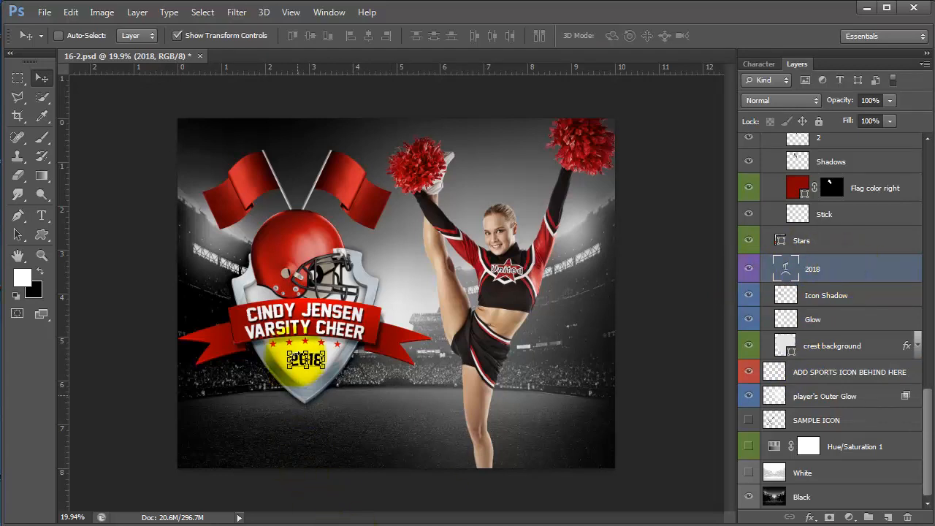
- Apply the Franchise font to both banner lines and nudge the text up slightly
click(44, 221)
triple_click(300, 309)
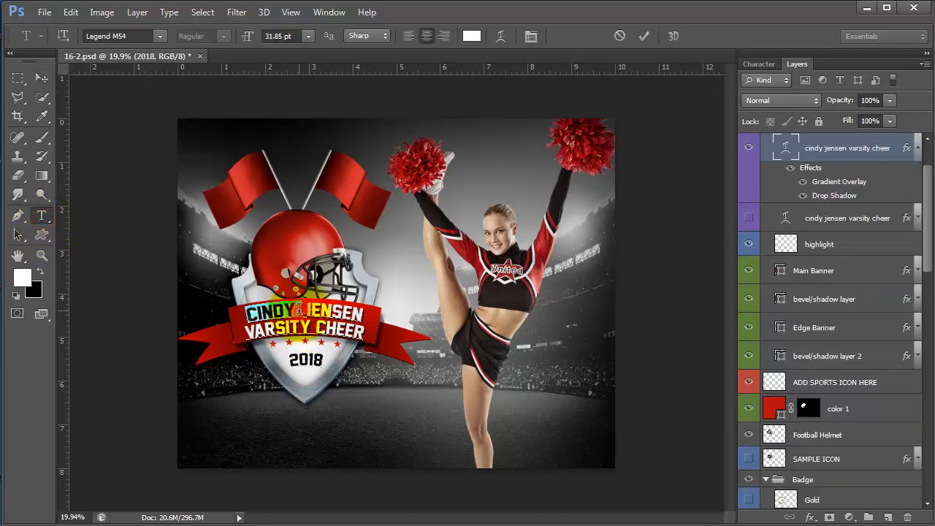
drag(248, 312, 357, 331)
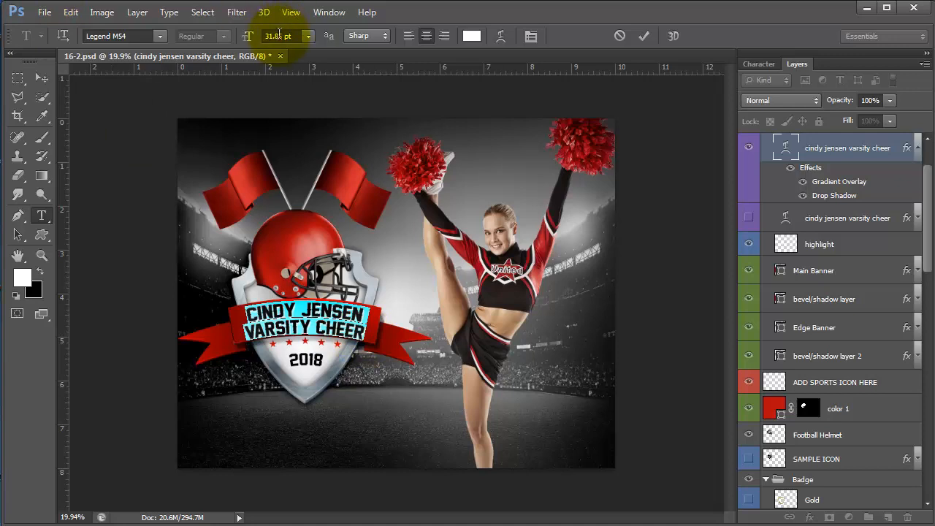
click(156, 38)
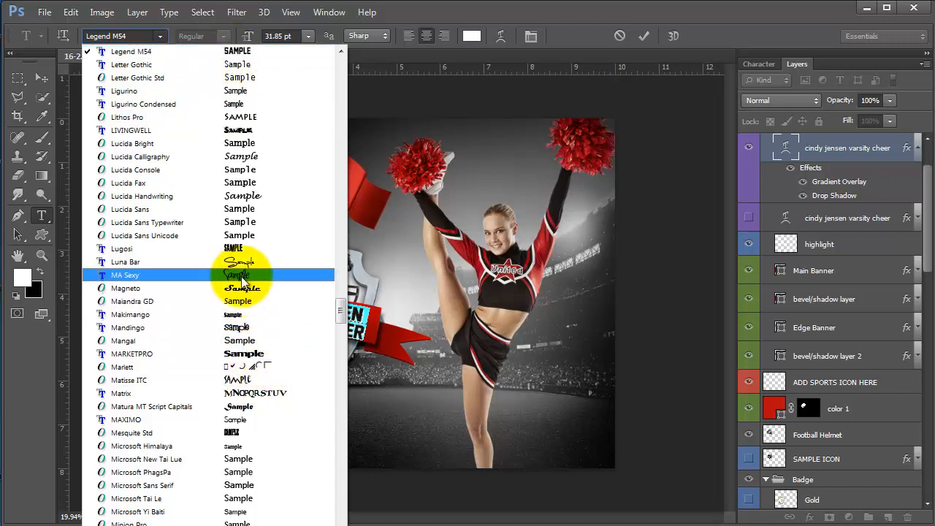
scroll(247, 322, down, 8)
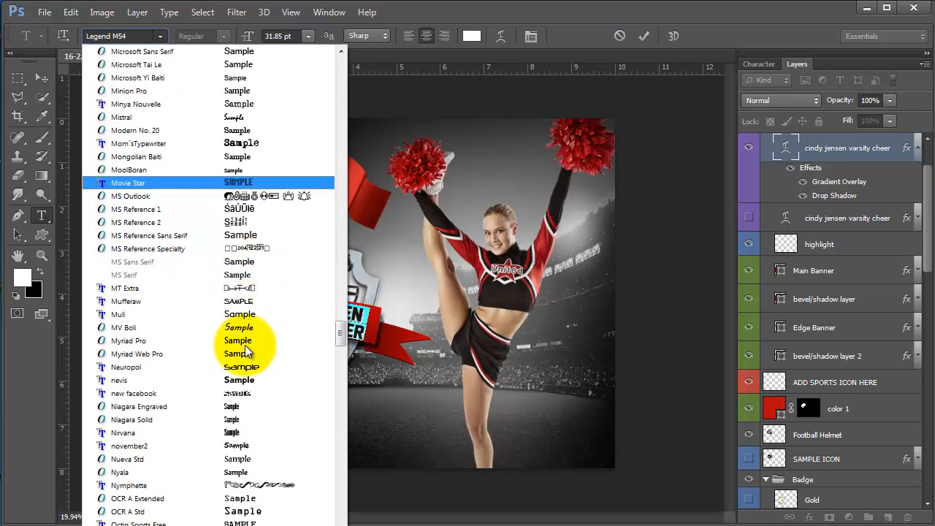
scroll(247, 346, up, 20)
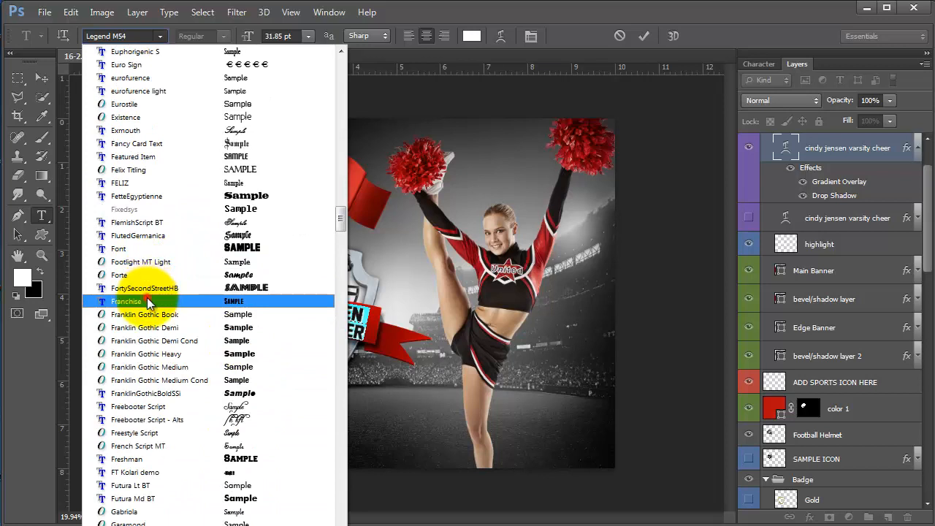
click(148, 301)
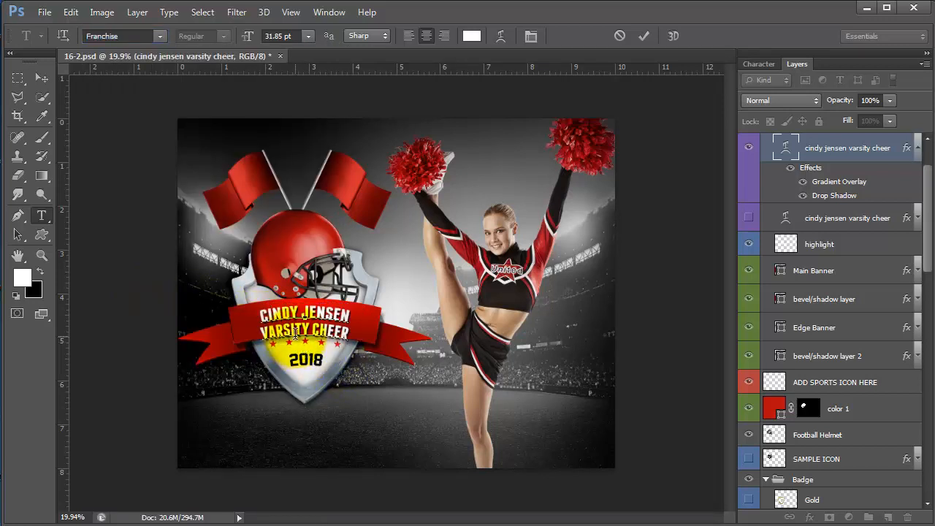
click(45, 82)
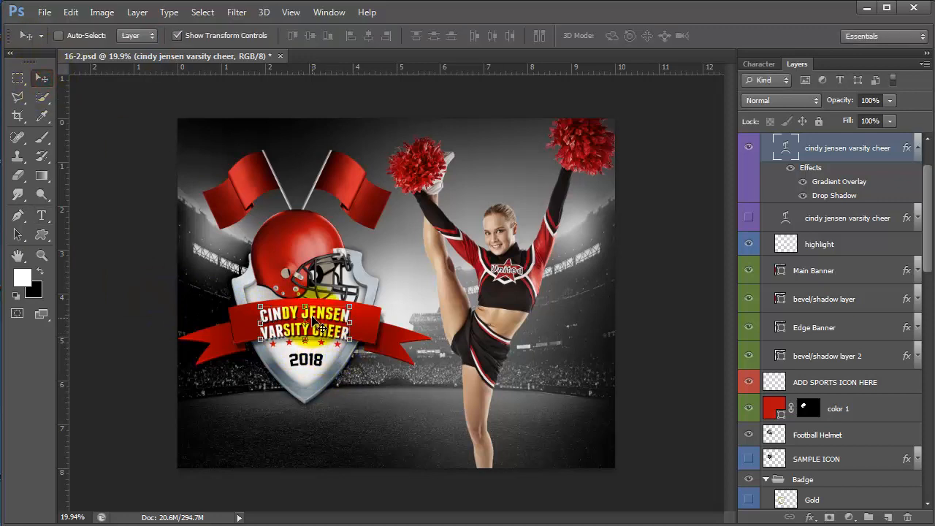
key(shift+Up)
key(shift+Up)
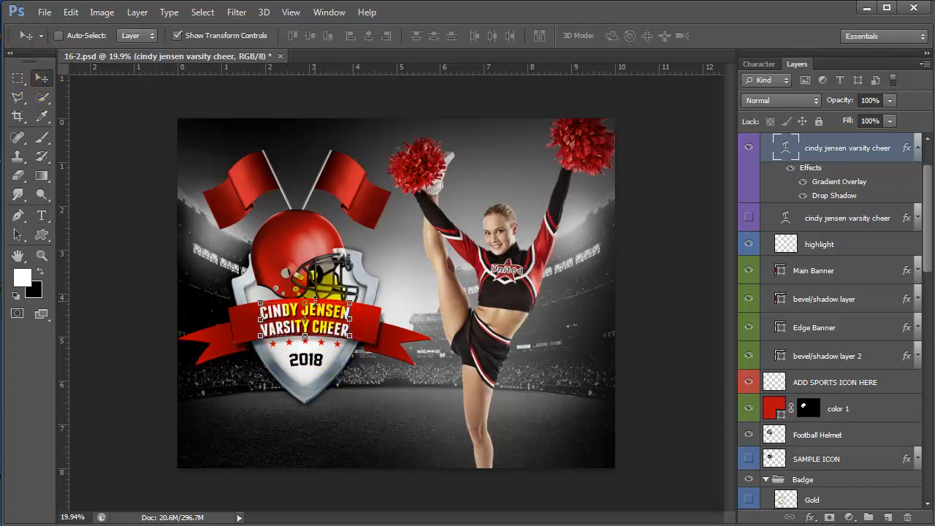
- Delete the accidental empty text layer and switch the banner text to Freshman
click(42, 214)
click(261, 313)
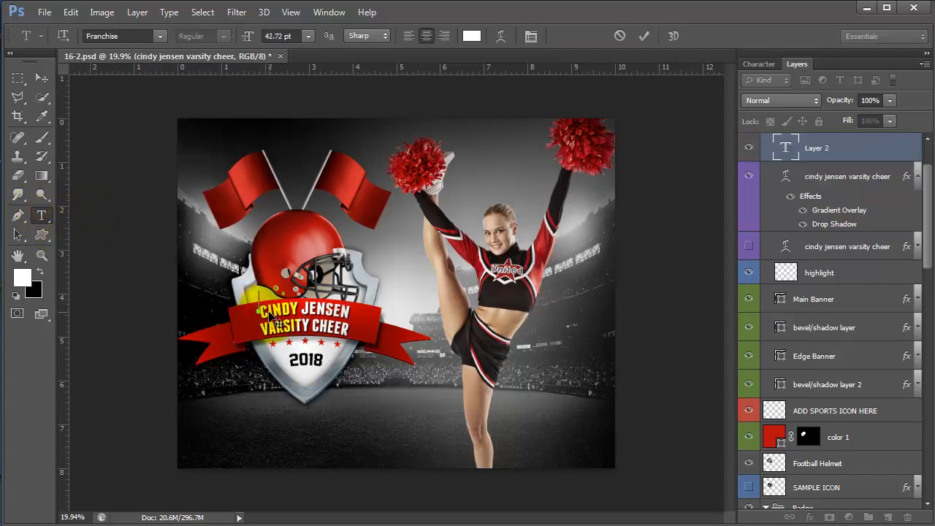
drag(883, 149, 907, 517)
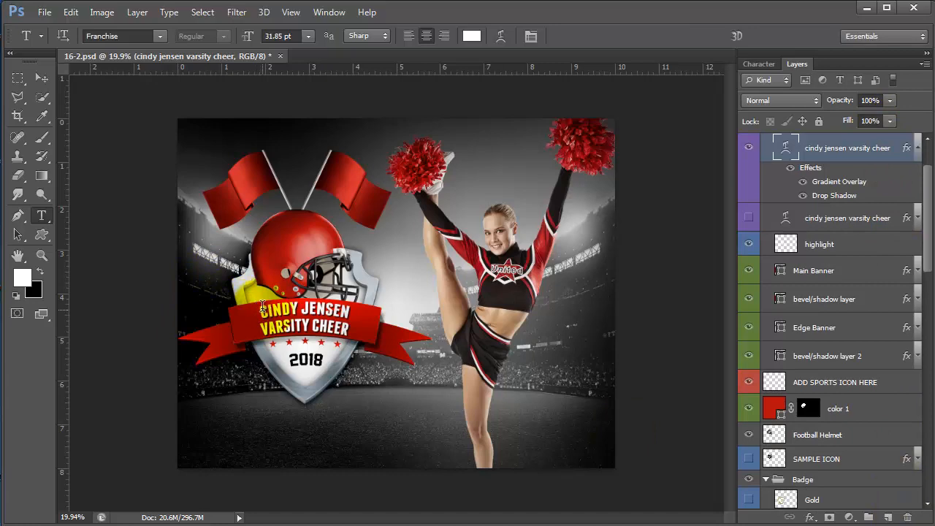
drag(264, 310, 355, 335)
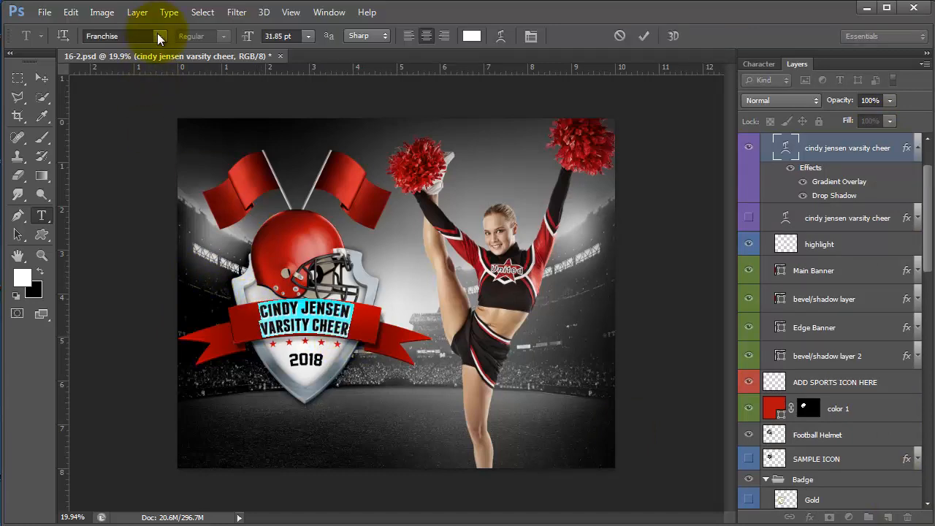
click(158, 36)
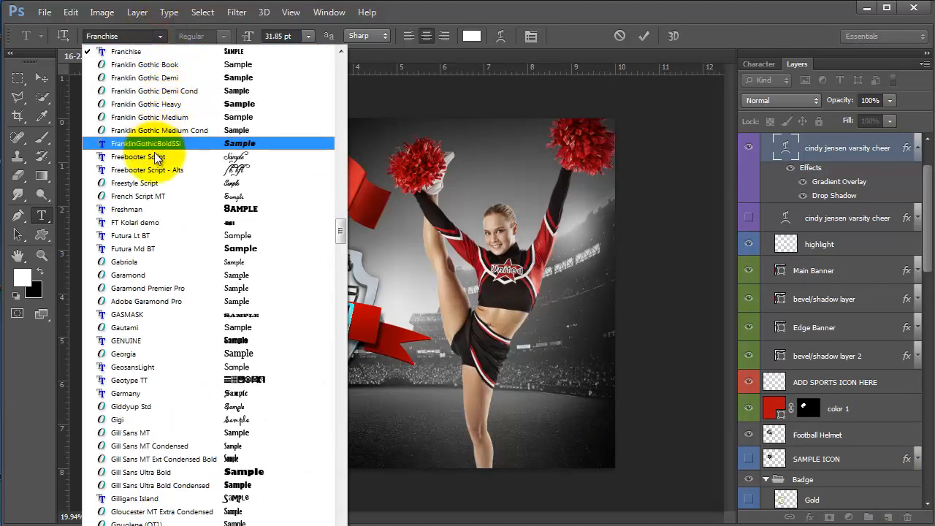
click(146, 209)
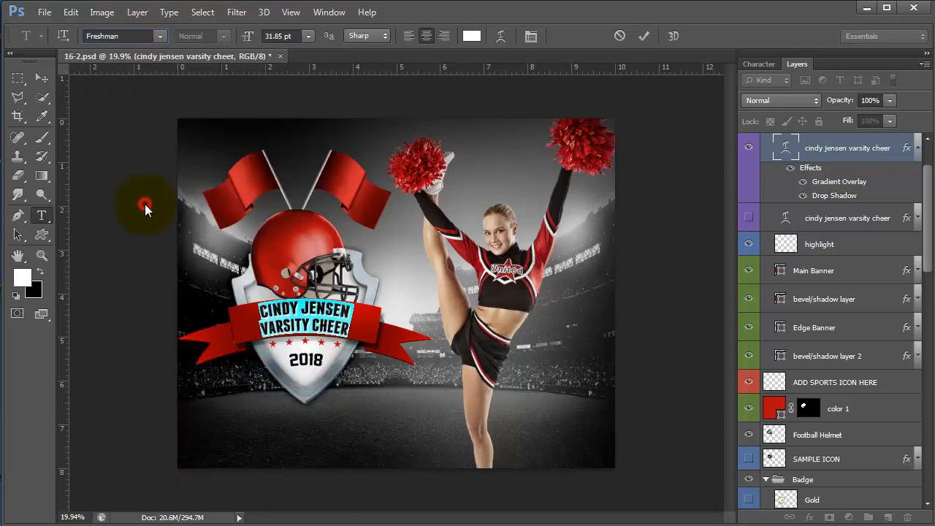
click(287, 321)
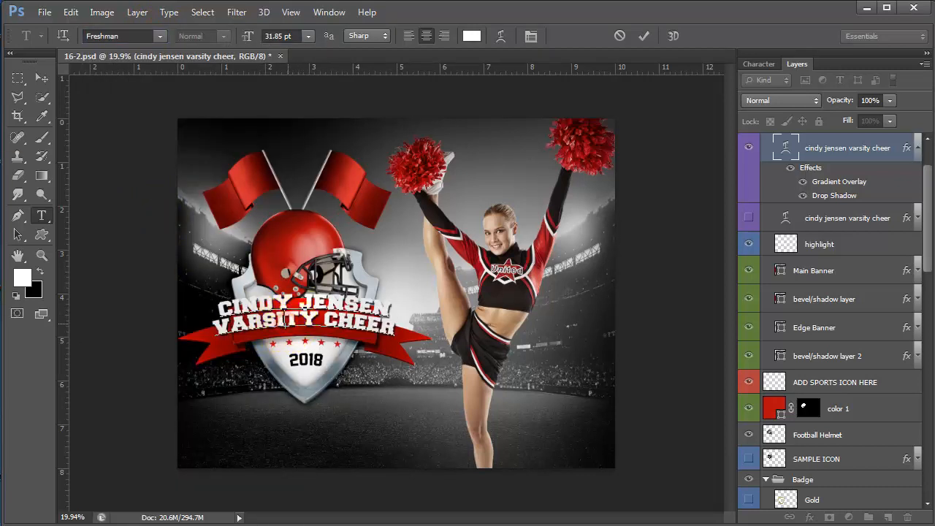
click(42, 78)
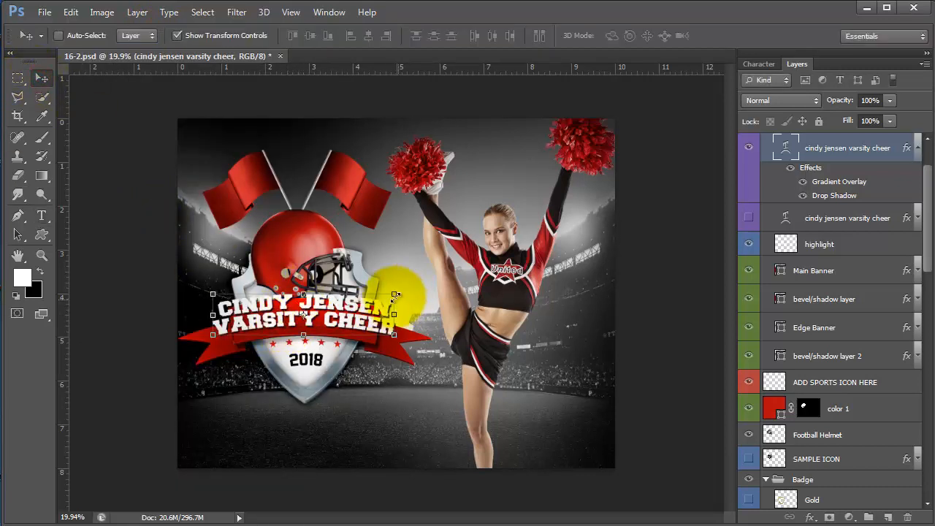
- Scale the banner text down to about 76% to fit the ribbon
drag(396, 295, 383, 302)
drag(208, 296, 234, 301)
key(Return)
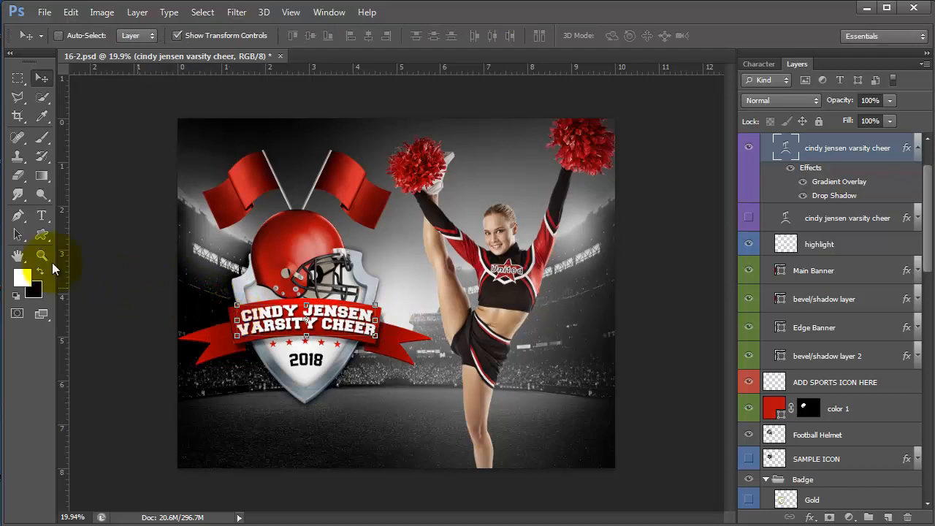
click(43, 217)
click(310, 313)
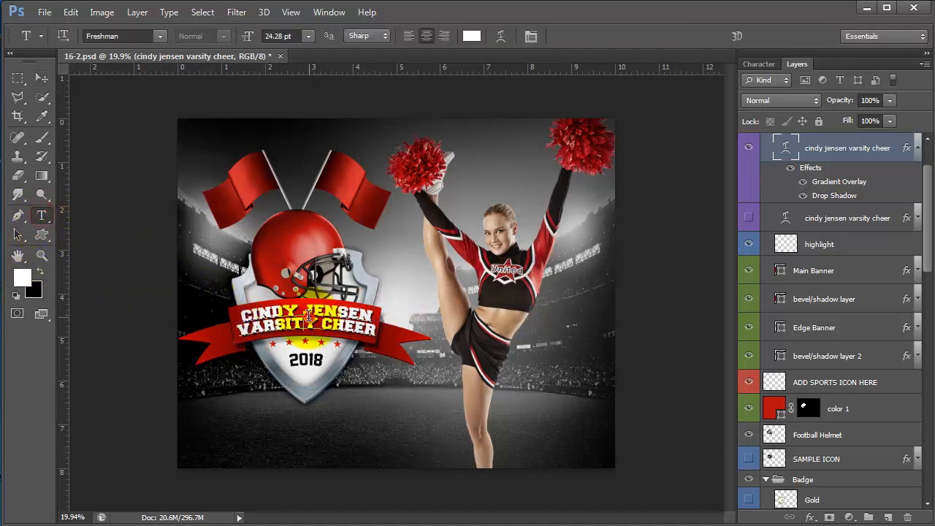
triple_click(310, 314)
key(BackSpace)
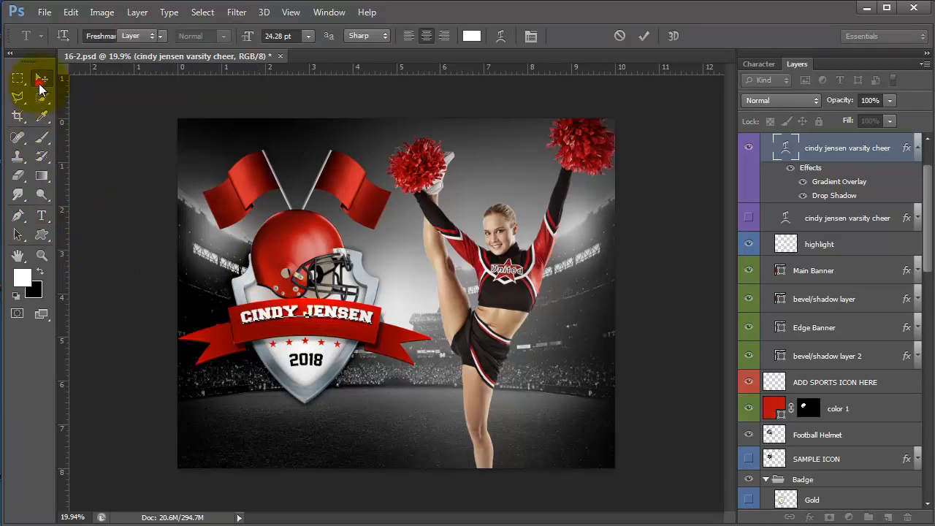
click(42, 78)
drag(351, 330, 350, 335)
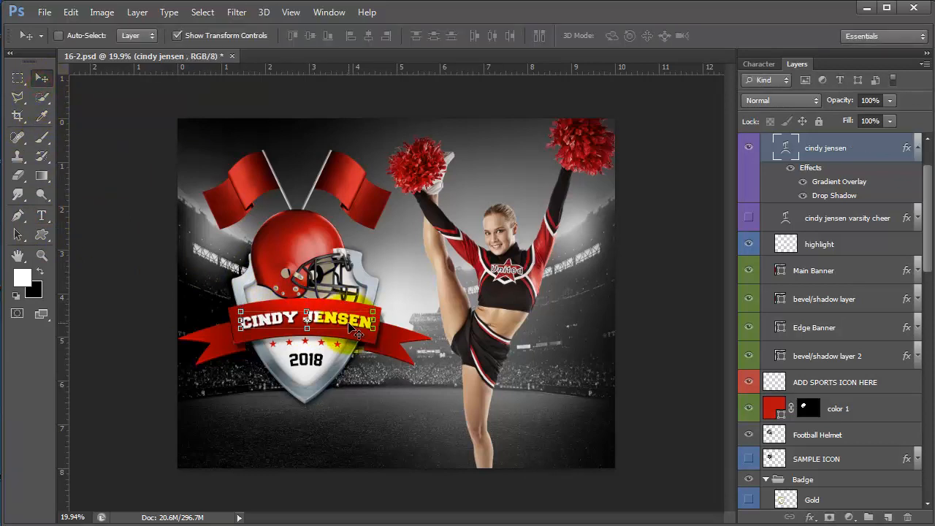
click(41, 215)
click(500, 37)
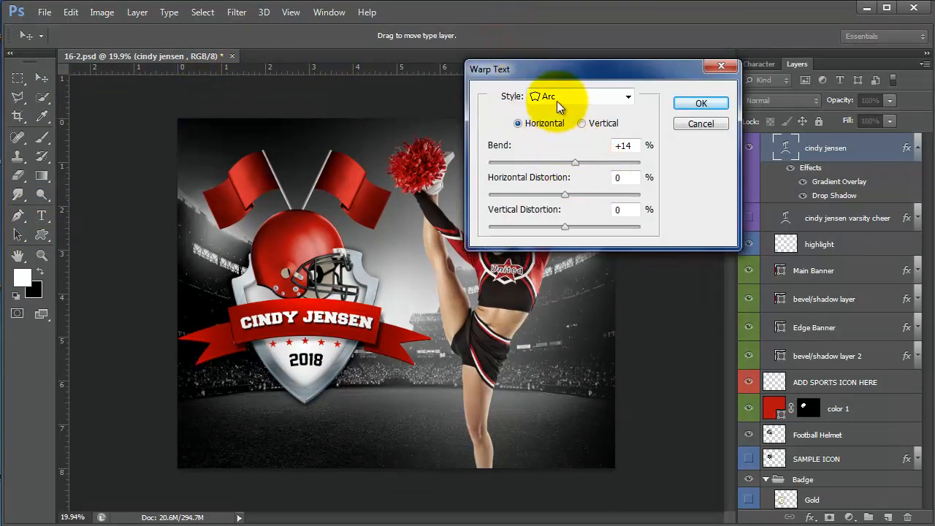
drag(575, 166, 576, 164)
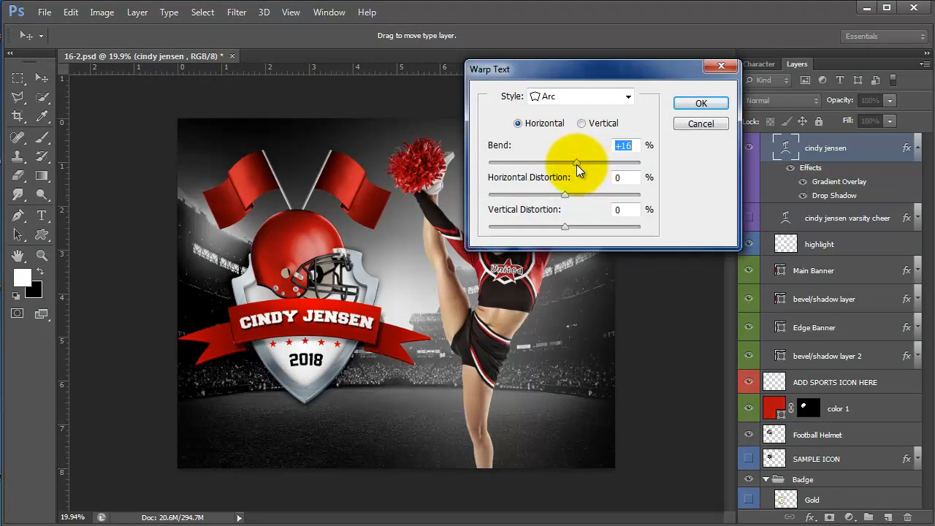
click(698, 104)
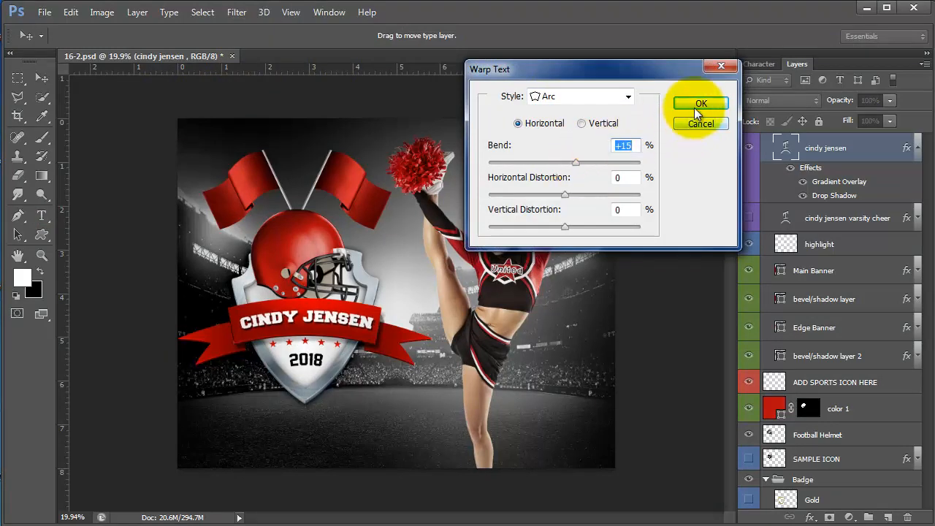